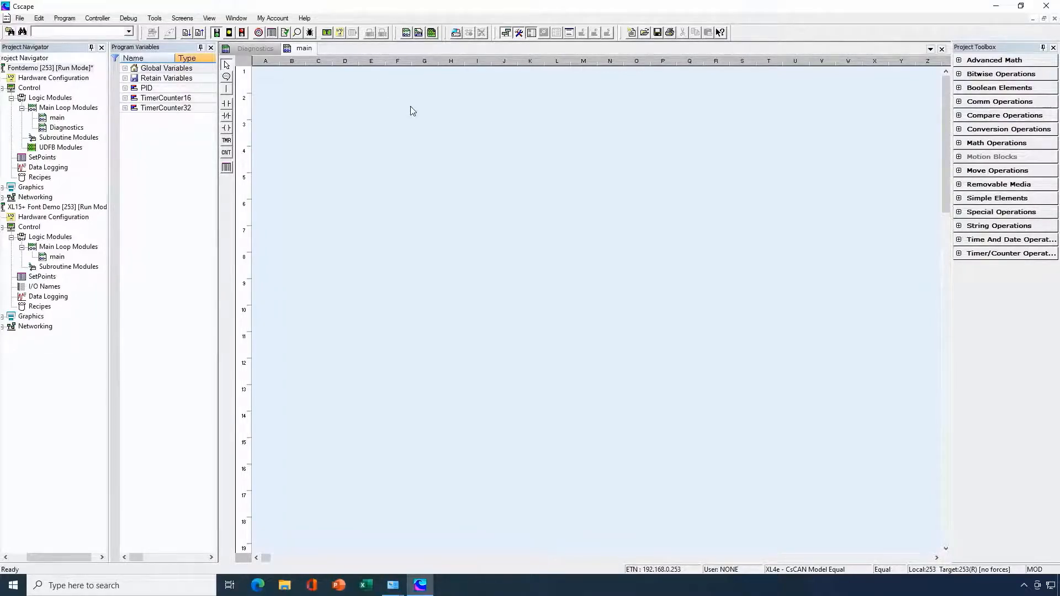
# - Open the graphics screen editor and examine the font settings of the RPM static text, the numeric data field and the ASCII data field
pyautogui.click(327, 33)
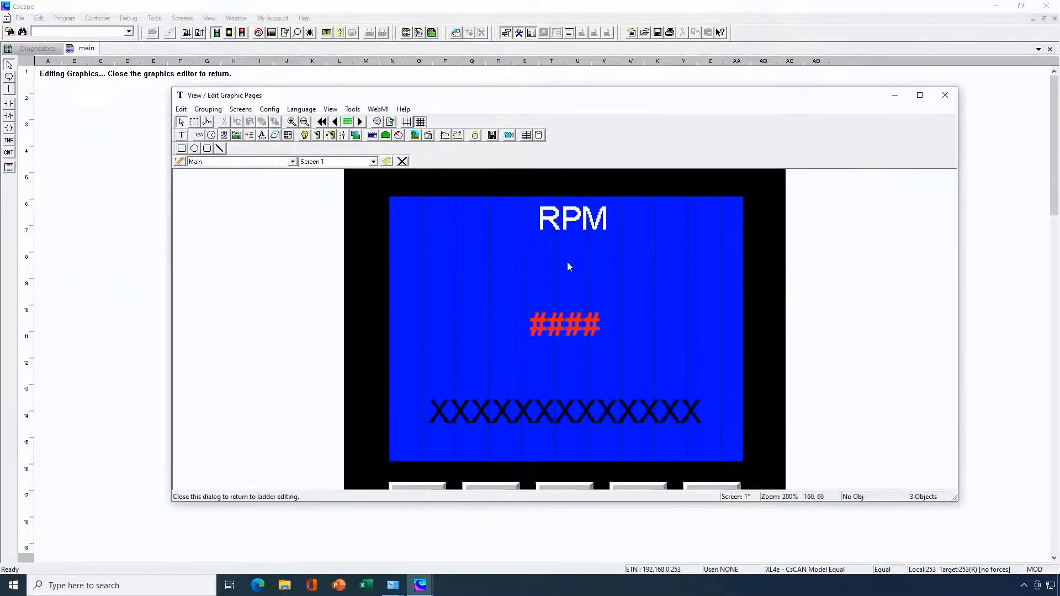
pyautogui.doubleClick(583, 228)
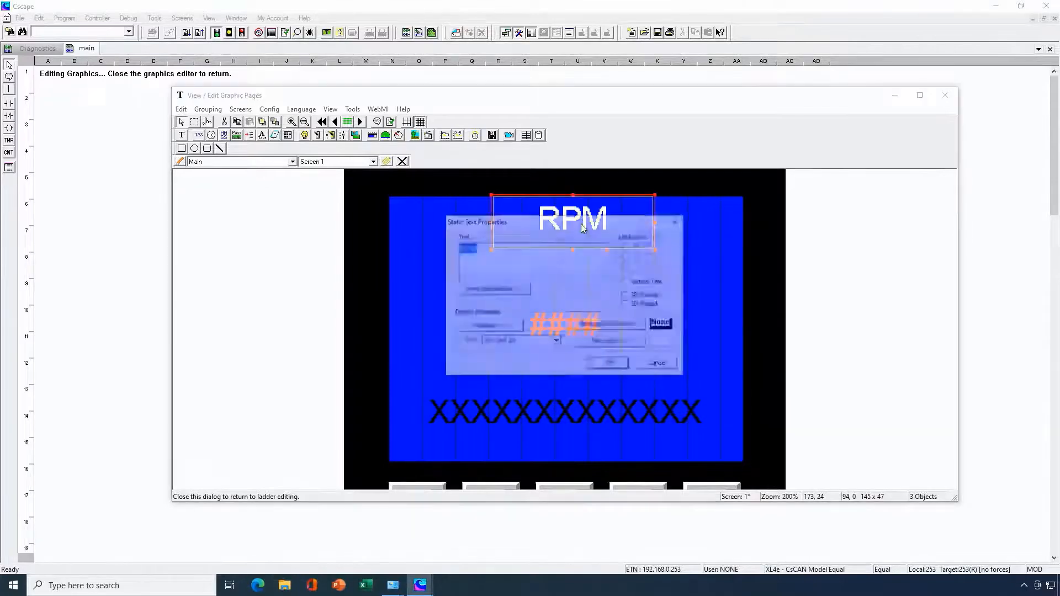
pyautogui.click(609, 365)
pyautogui.doubleClick(534, 328)
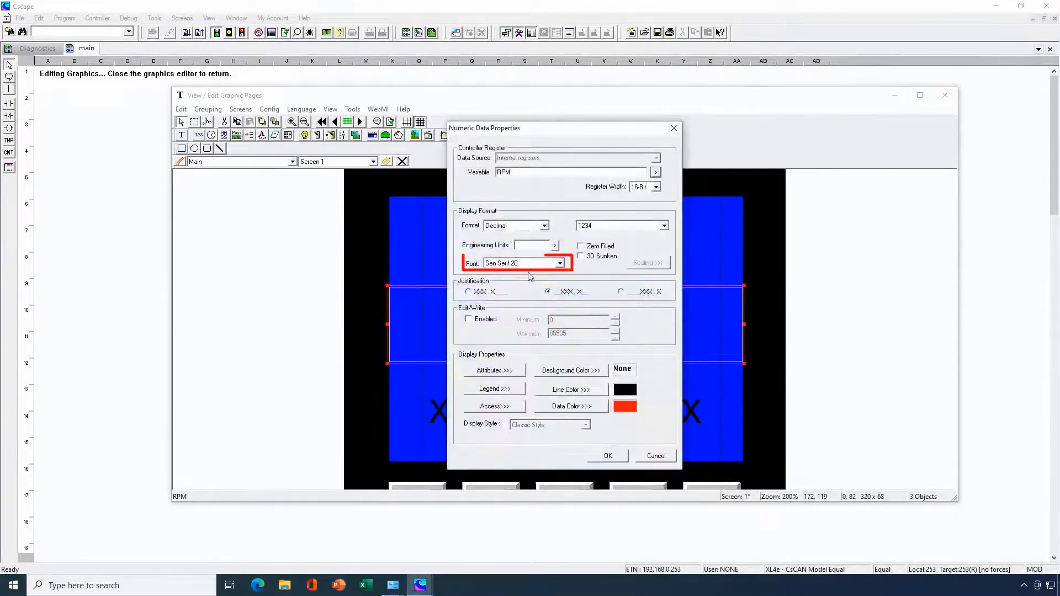
pyautogui.click(610, 457)
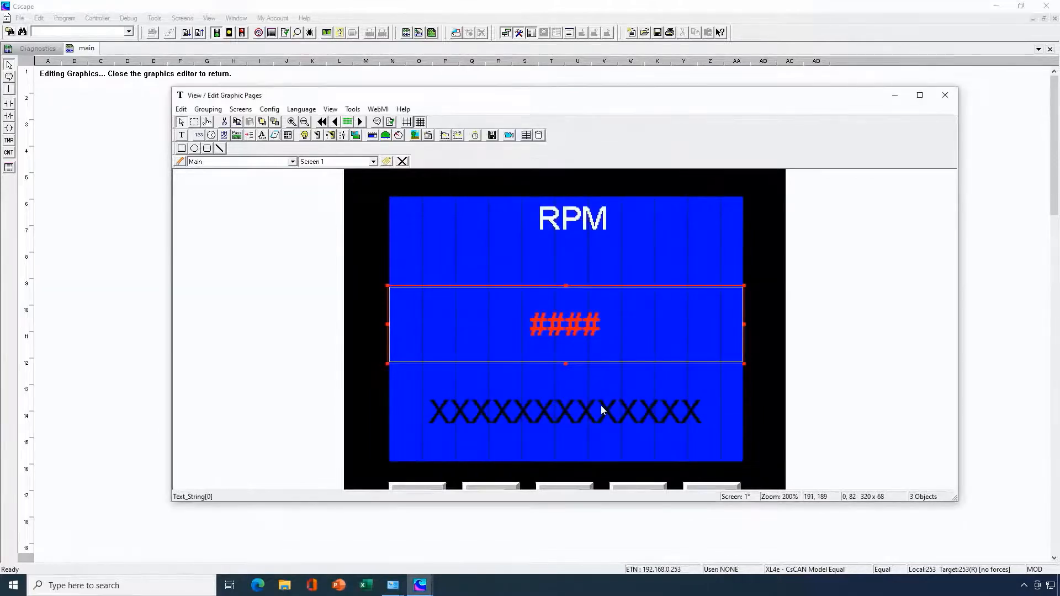
pyautogui.doubleClick(601, 405)
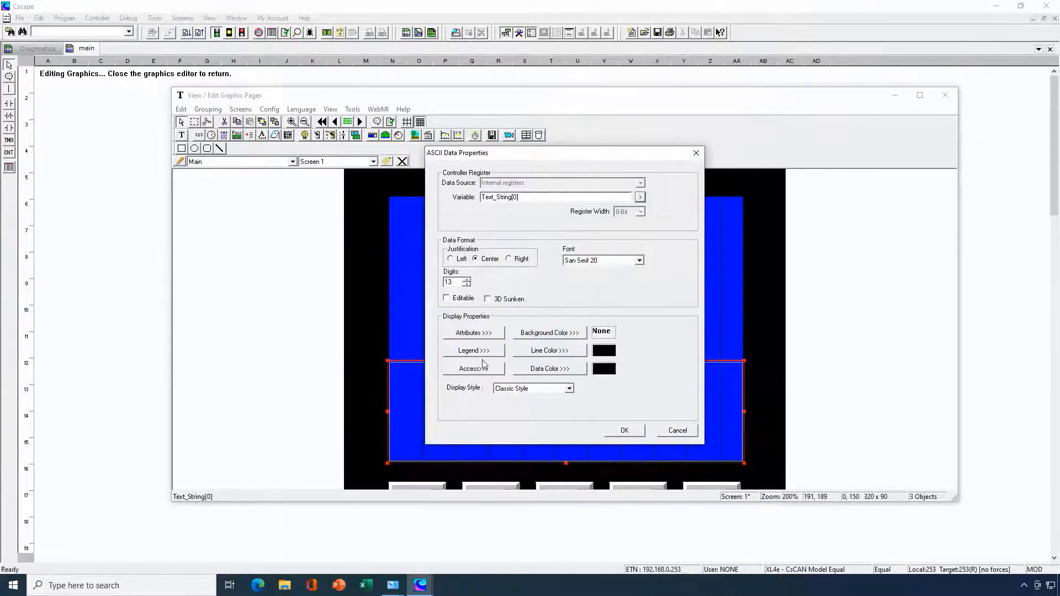
pyautogui.click(625, 431)
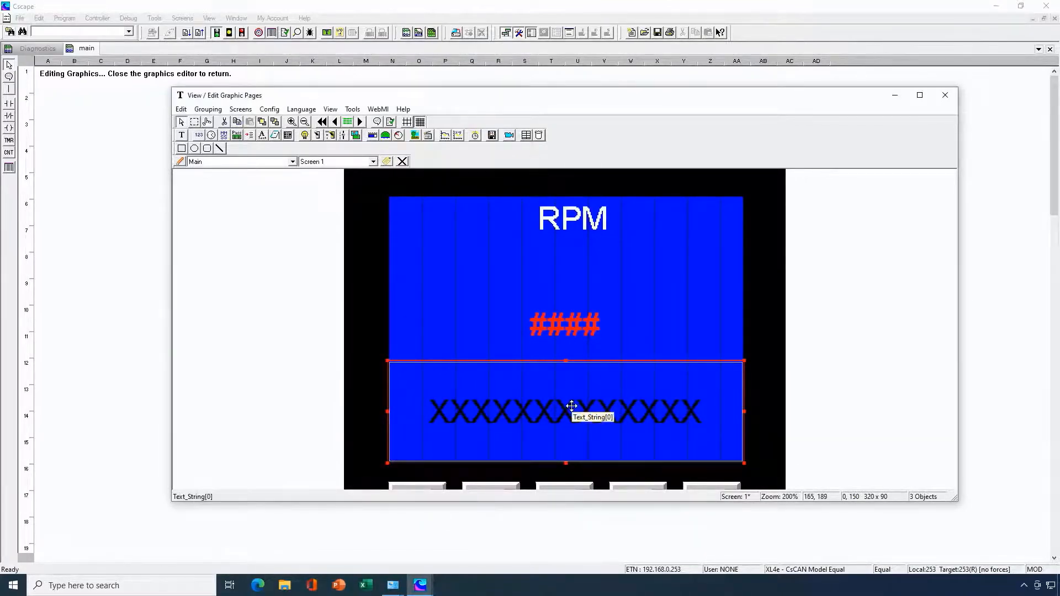
# - Review the fonts currently loaded in the project's Font Manager
pyautogui.click(354, 110)
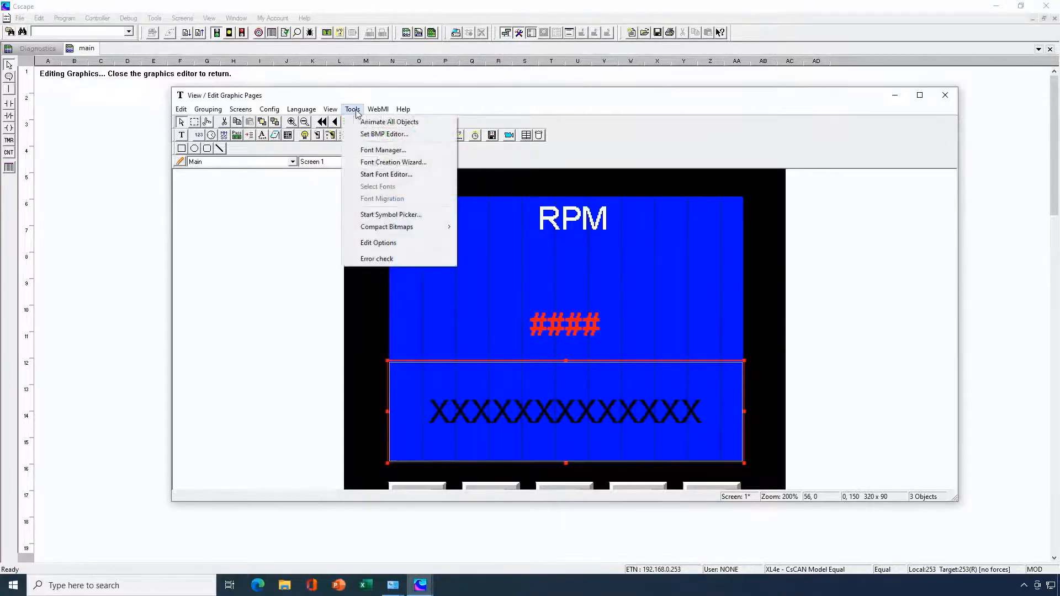
pyautogui.click(380, 151)
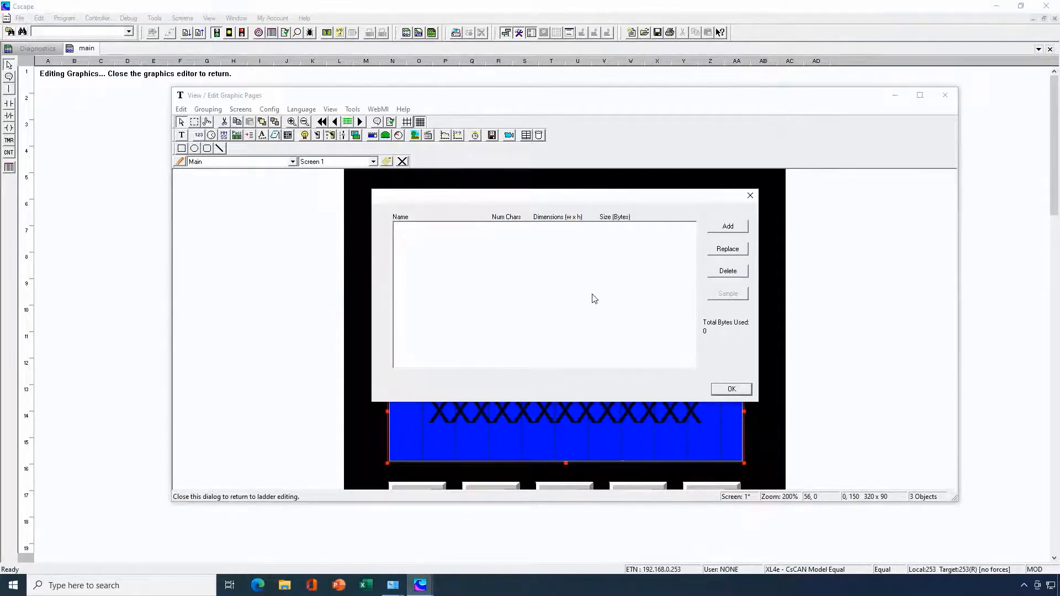
pyautogui.click(732, 389)
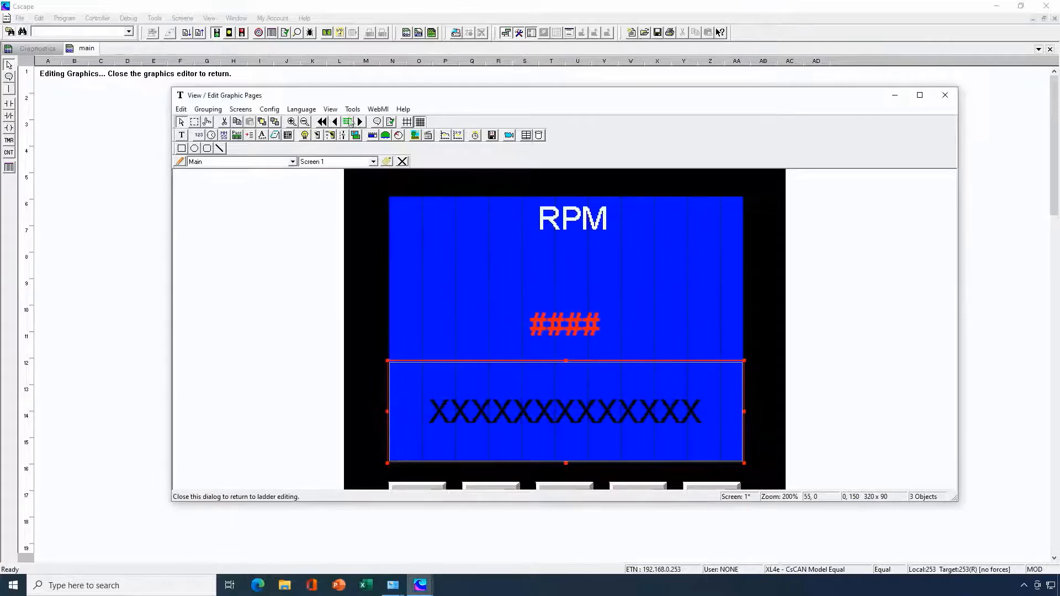
# - Start the Font Creation Wizard, select Custom Font as the font type and proceed to the font attributes
pyautogui.click(351, 110)
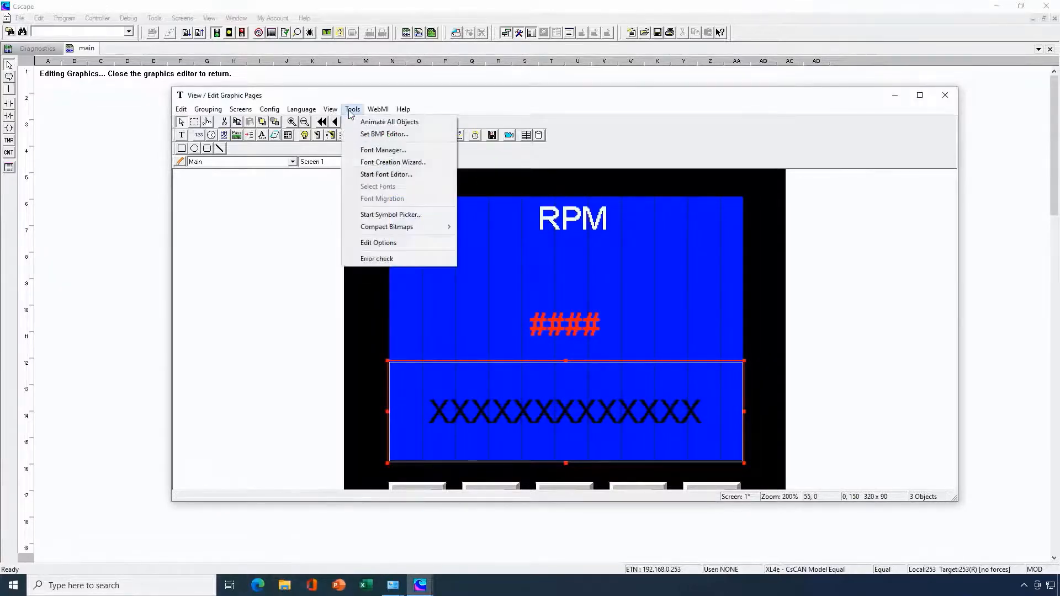
pyautogui.click(393, 163)
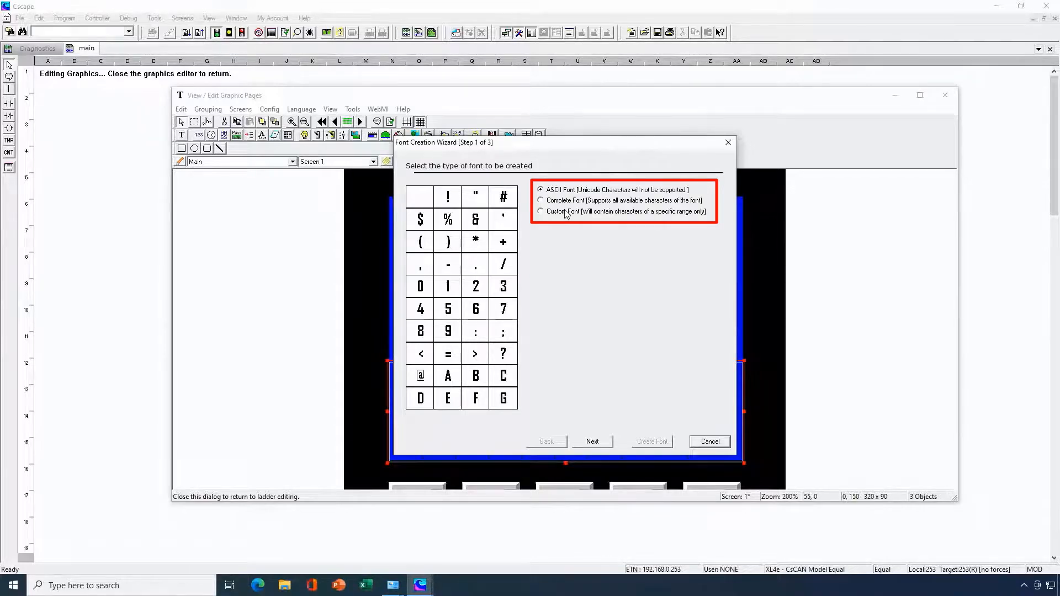
pyautogui.click(566, 215)
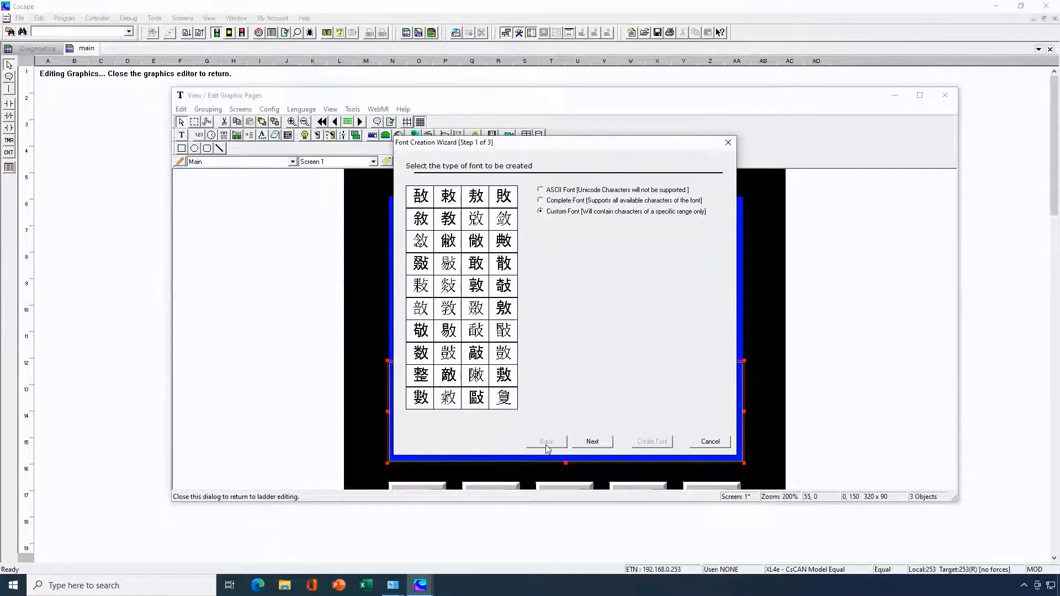
pyautogui.click(603, 443)
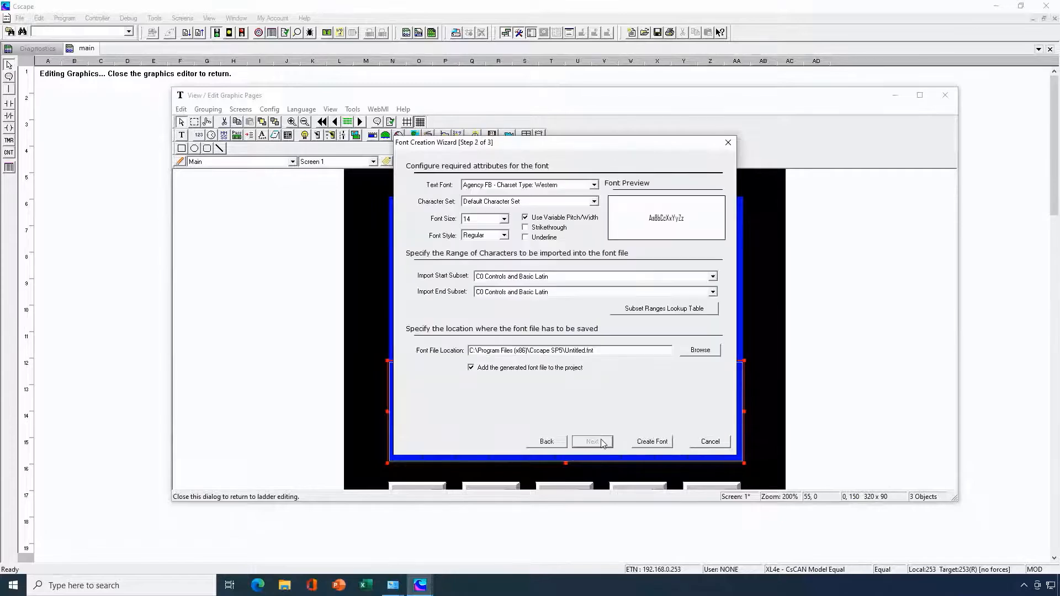
# - Choose CrashNumberingGothic with the Western charset as the text font and set the font size to 150
pyautogui.click(594, 186)
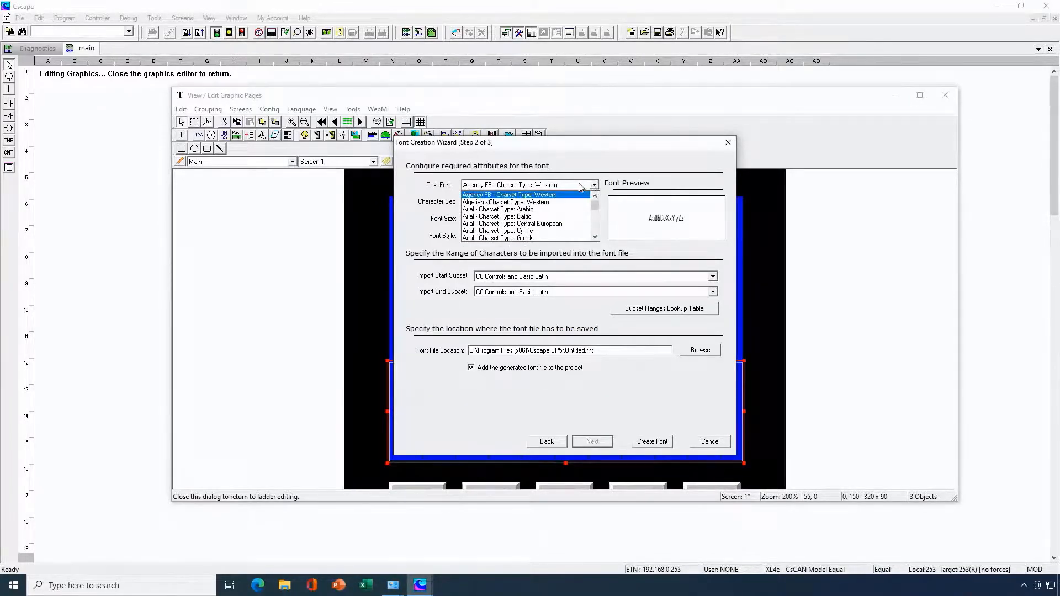
pyautogui.click(578, 189)
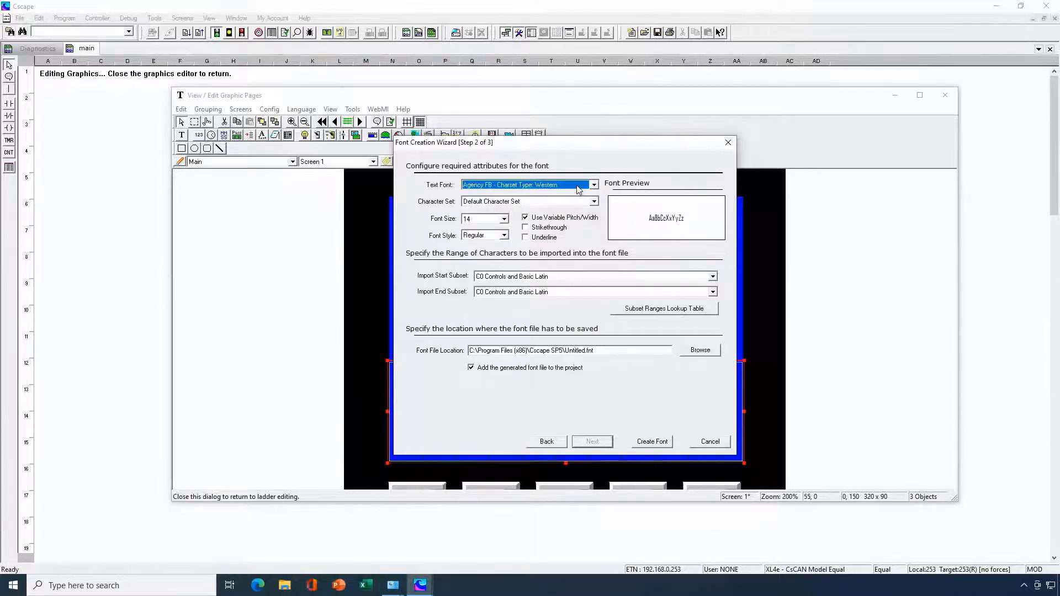
pyautogui.scroll(-10, 579, 189)
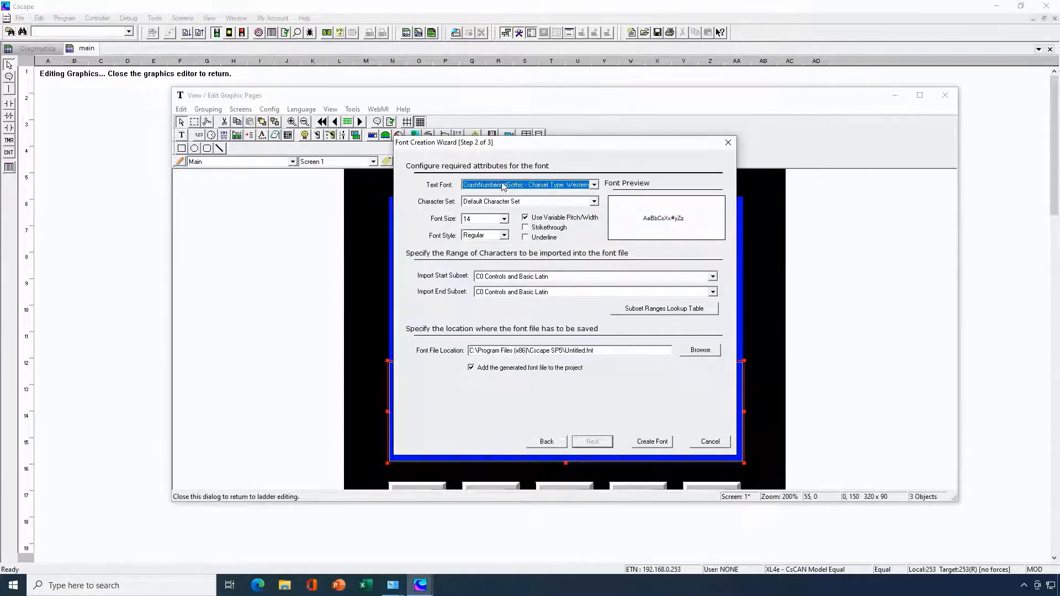
pyautogui.click(504, 220)
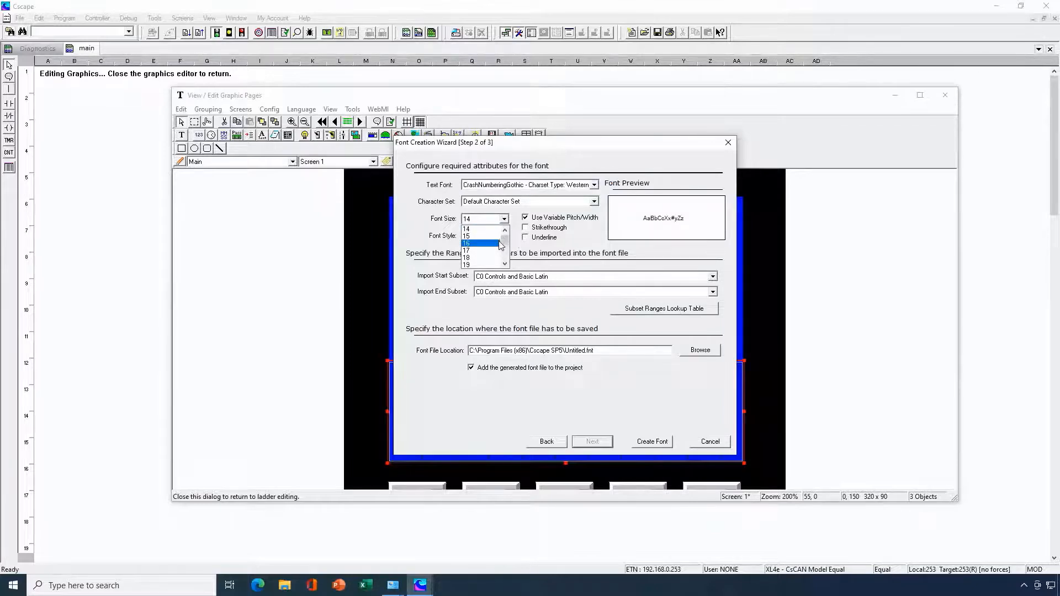
pyautogui.moveTo(508, 239); pyautogui.dragTo(506, 246)
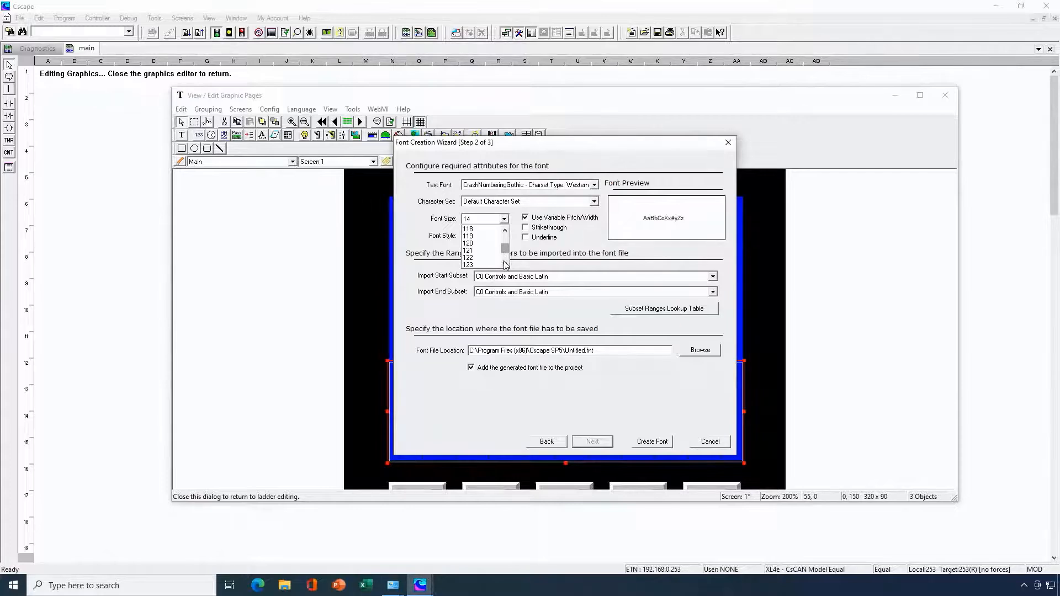
pyautogui.click(505, 264)
pyautogui.scroll(-1, 506, 266)
pyautogui.click(470, 245)
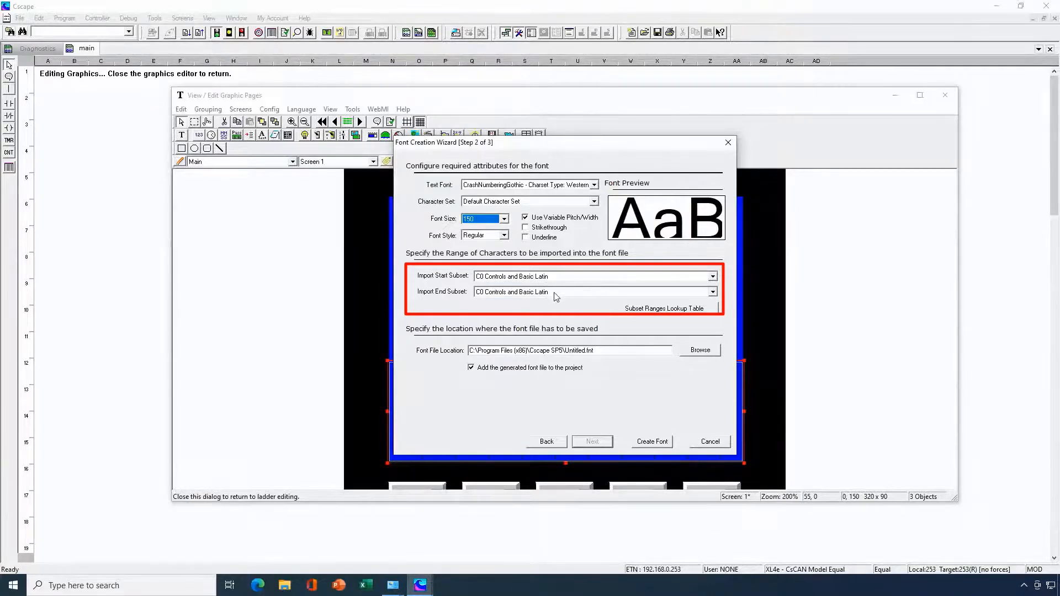
# - Look through the subset ranges lookup table for the available character subsets and their ranges
pyautogui.click(655, 312)
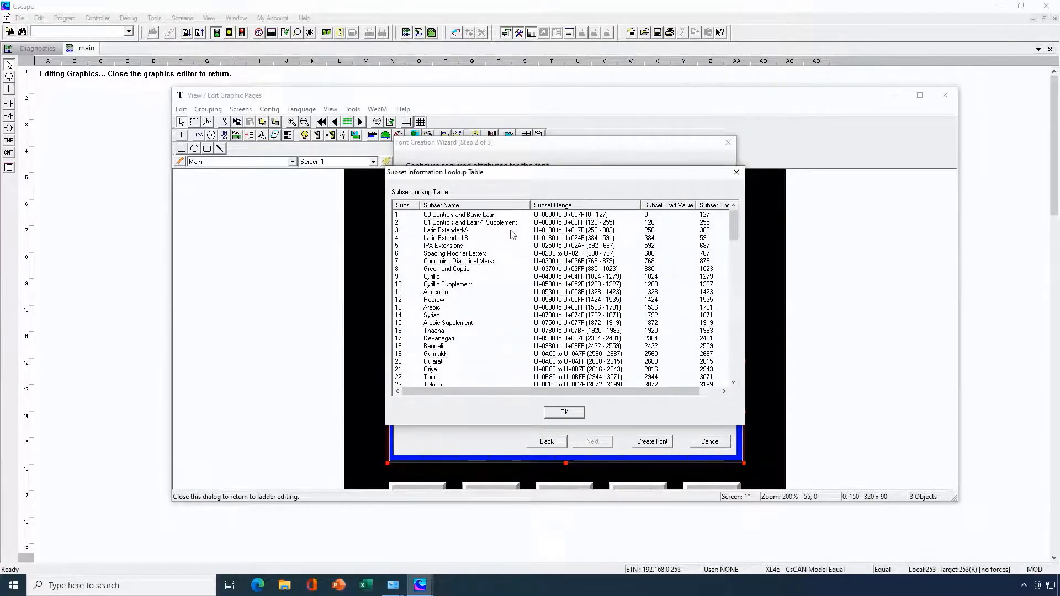
pyautogui.scroll(-13, 512, 234)
pyautogui.scroll(-16, 512, 234)
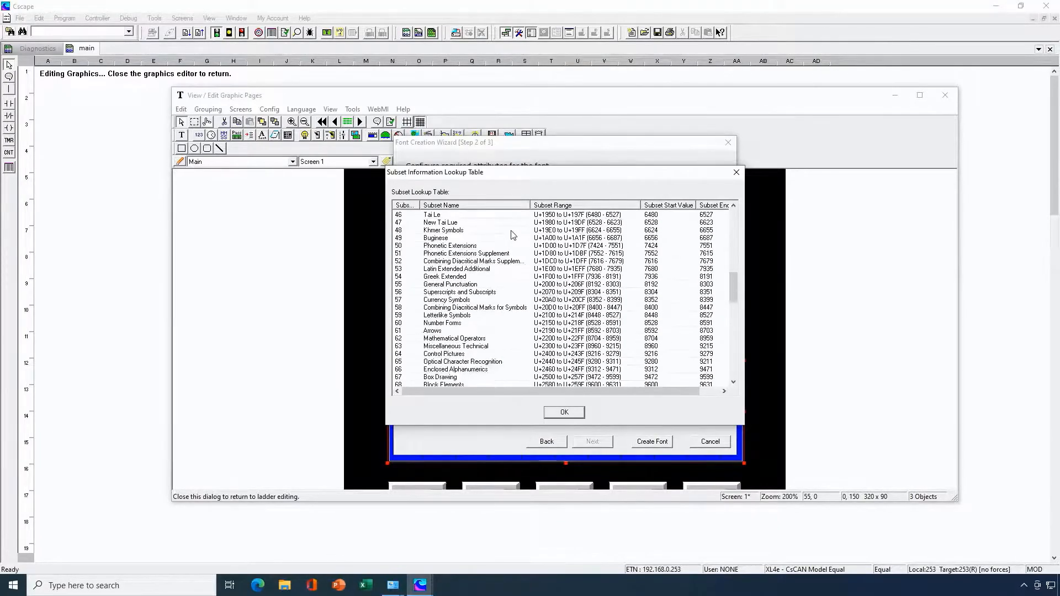
pyautogui.scroll(-4, 512, 234)
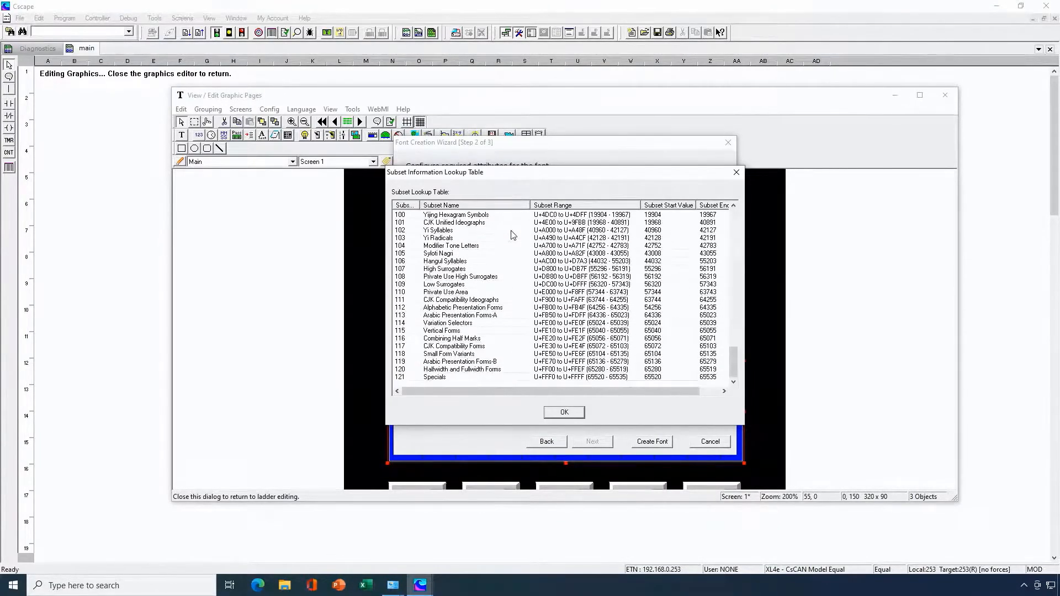
pyautogui.scroll(20, 512, 235)
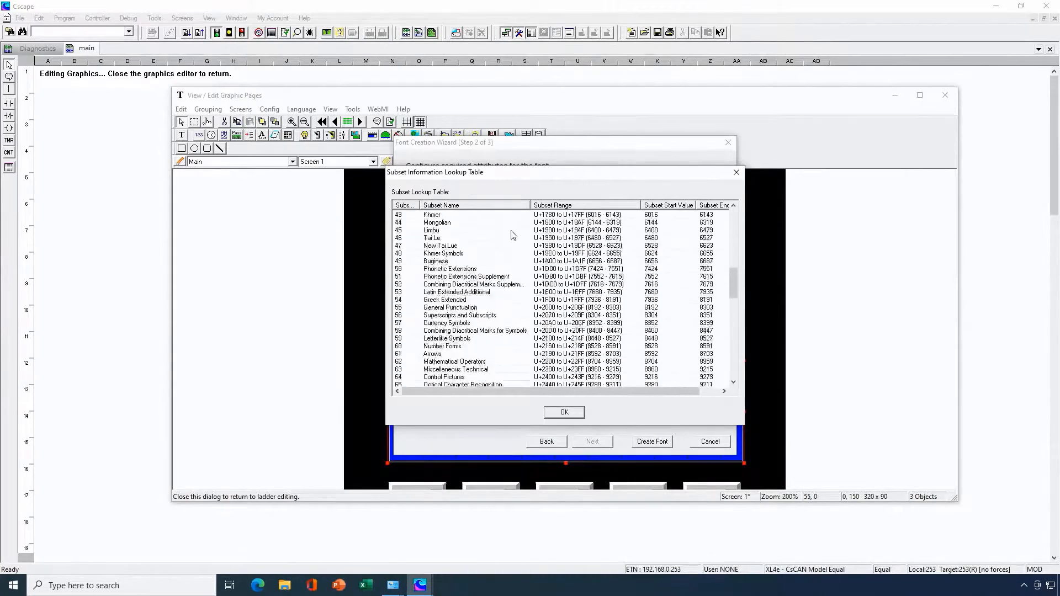
pyautogui.scroll(4, 512, 235)
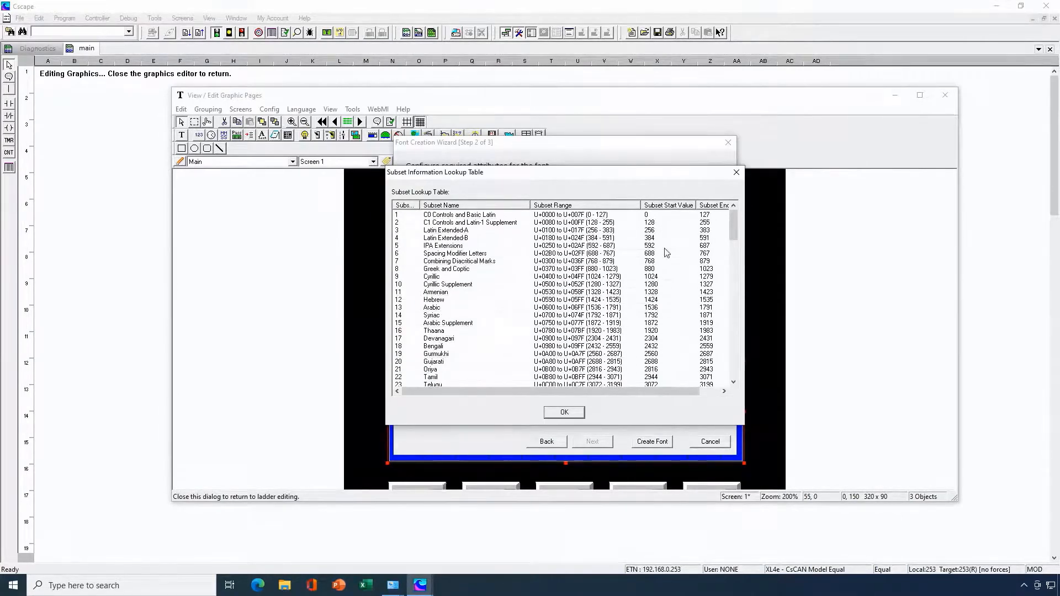
pyautogui.click(564, 412)
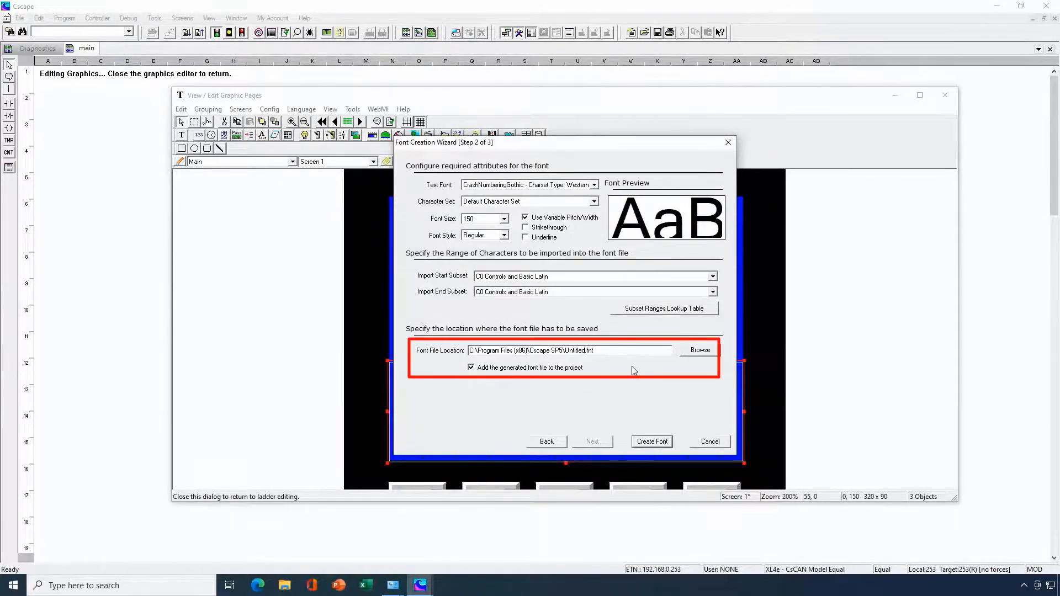
# - Set the font file to be saved as Crash_Num_150 in the Cscape SP5 Fonts folder, create the font and finish the wizard
pyautogui.press('BackSpace')
pyautogui.press('BackSpace')
pyautogui.press('BackSpace')
pyautogui.press('BackSpace')
pyautogui.press('BackSpace')
pyautogui.click(697, 351)
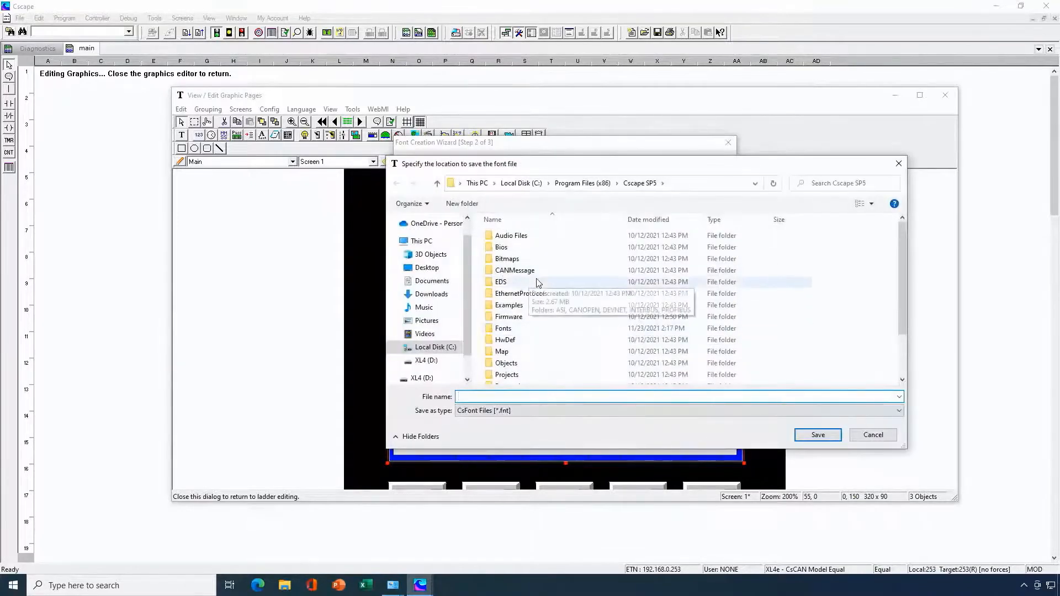
pyautogui.doubleClick(508, 329)
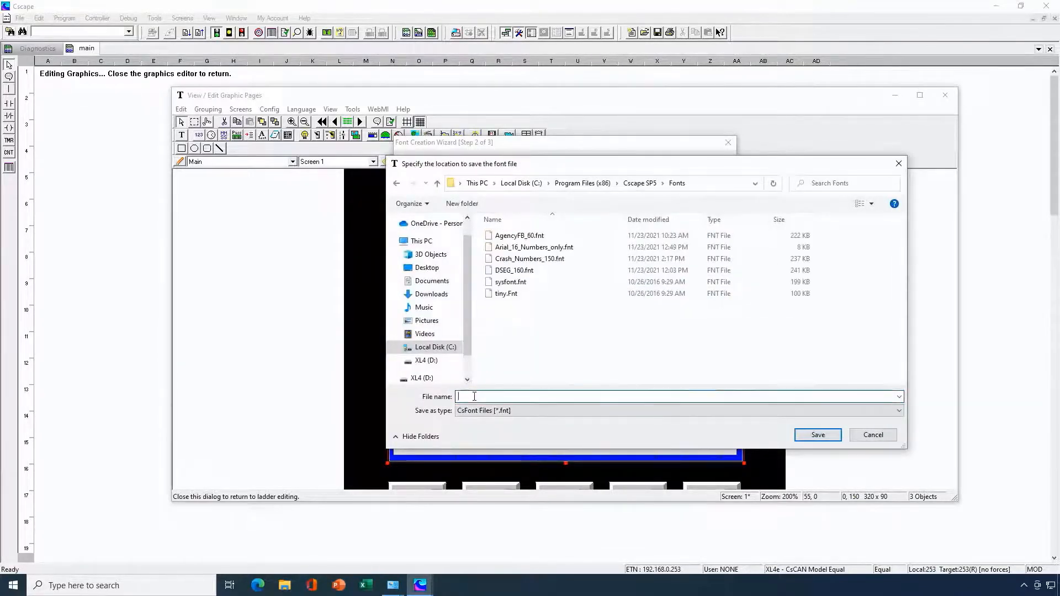
pyautogui.write('Crash')
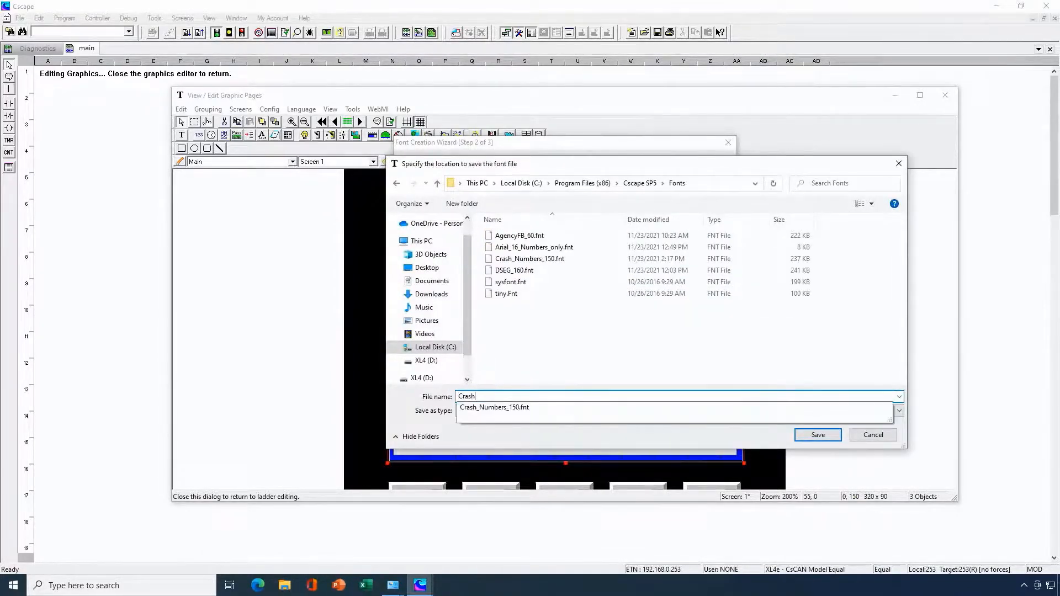
pyautogui.write('_Num_150')
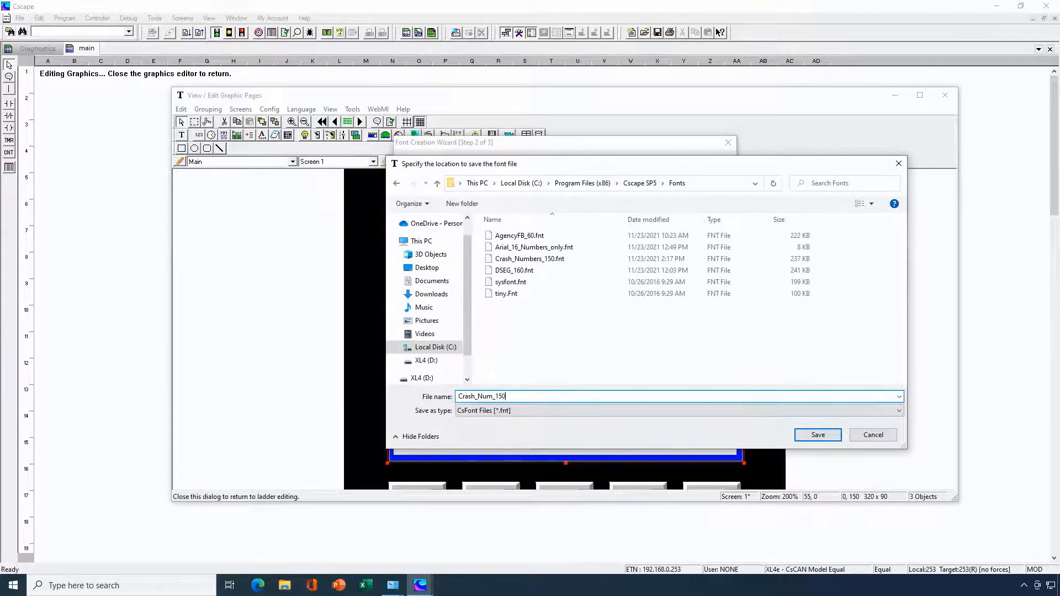
pyautogui.click(826, 440)
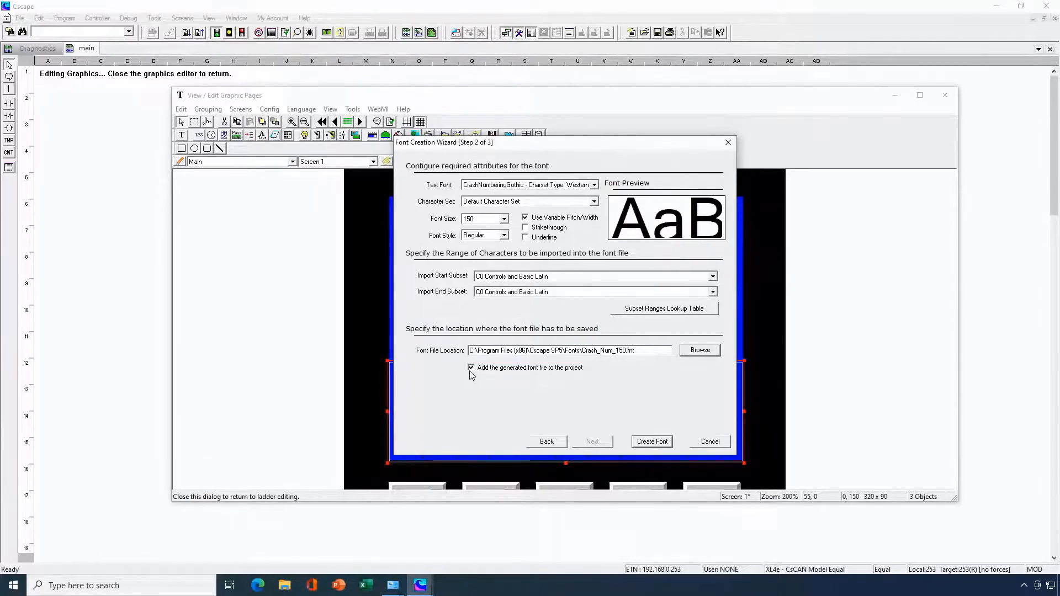
pyautogui.click(653, 441)
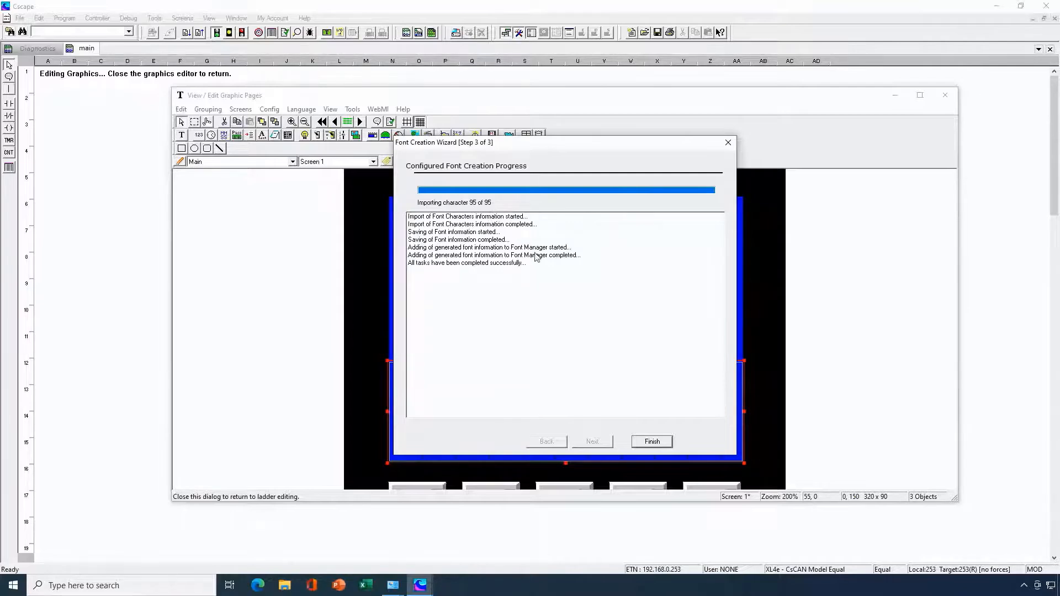
pyautogui.click(652, 442)
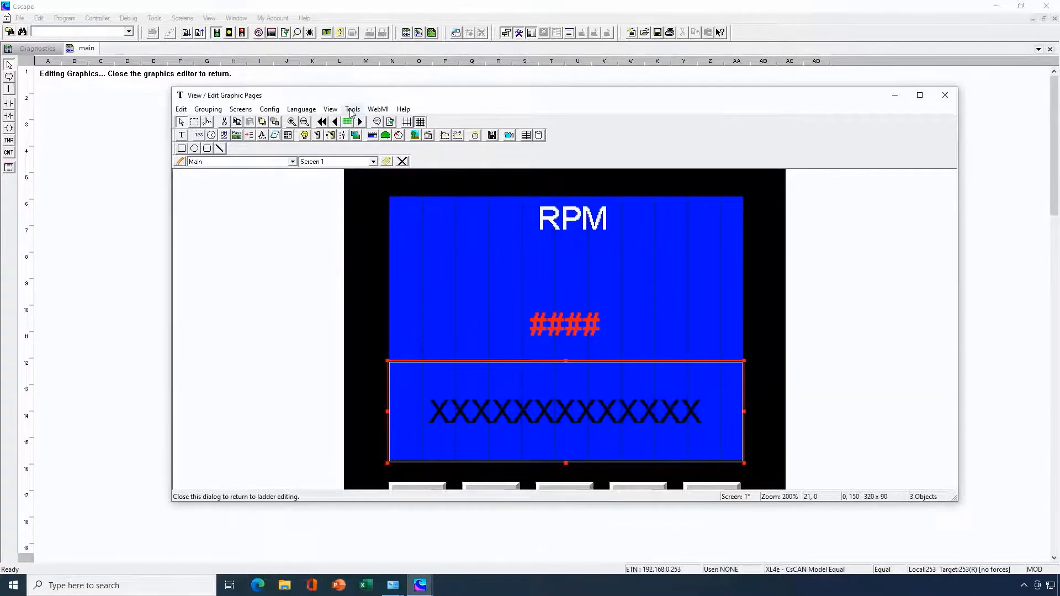
# - Inspect the CrashNumberingGothic (150) entry in the Font Manager for its character count, dimensions and size
pyautogui.click(351, 110)
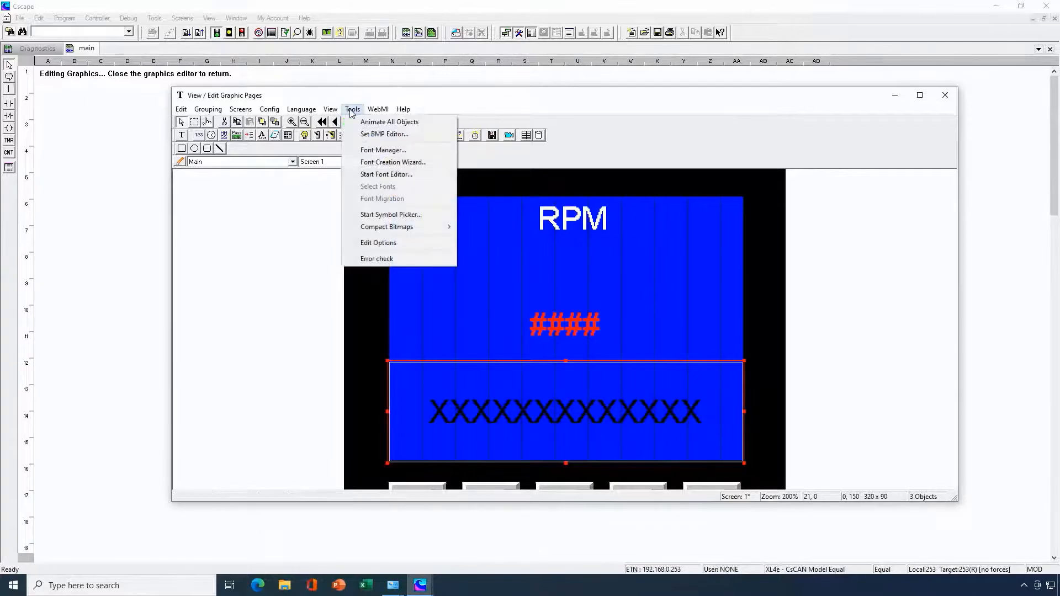
pyautogui.click(376, 152)
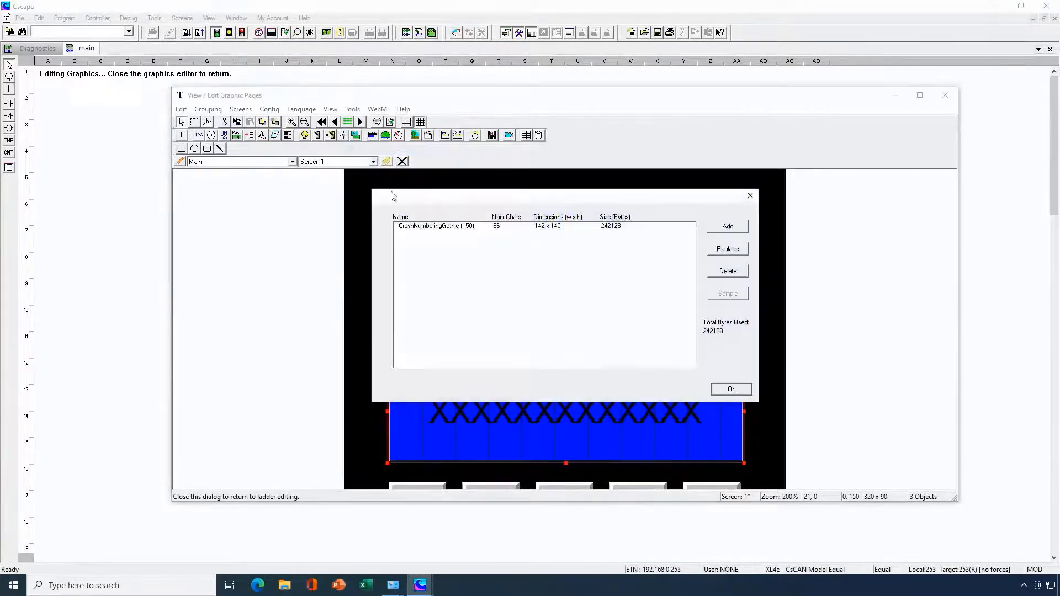
pyautogui.click(435, 226)
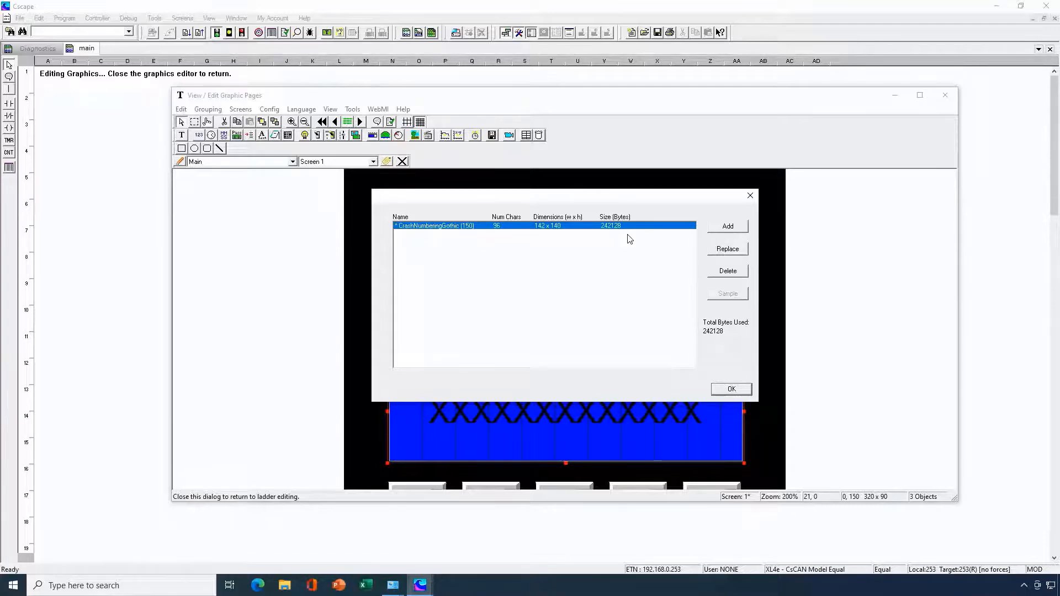
# - Set the RPM numeric field's font to CrashNumberingGothic (150) and enlarge the field vertically to about 320 x 168
pyautogui.click(731, 390)
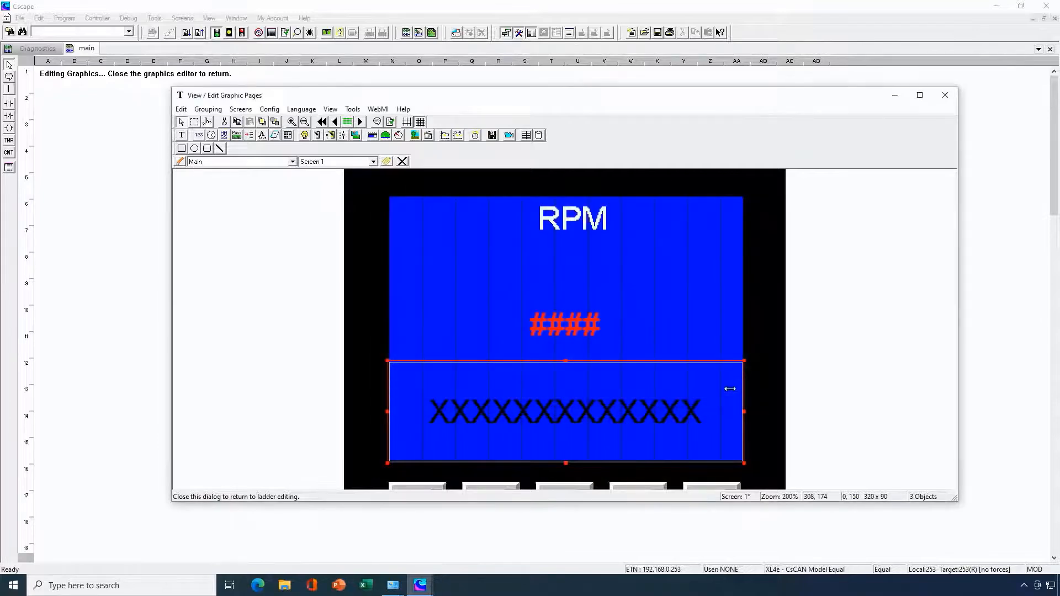
pyautogui.doubleClick(588, 329)
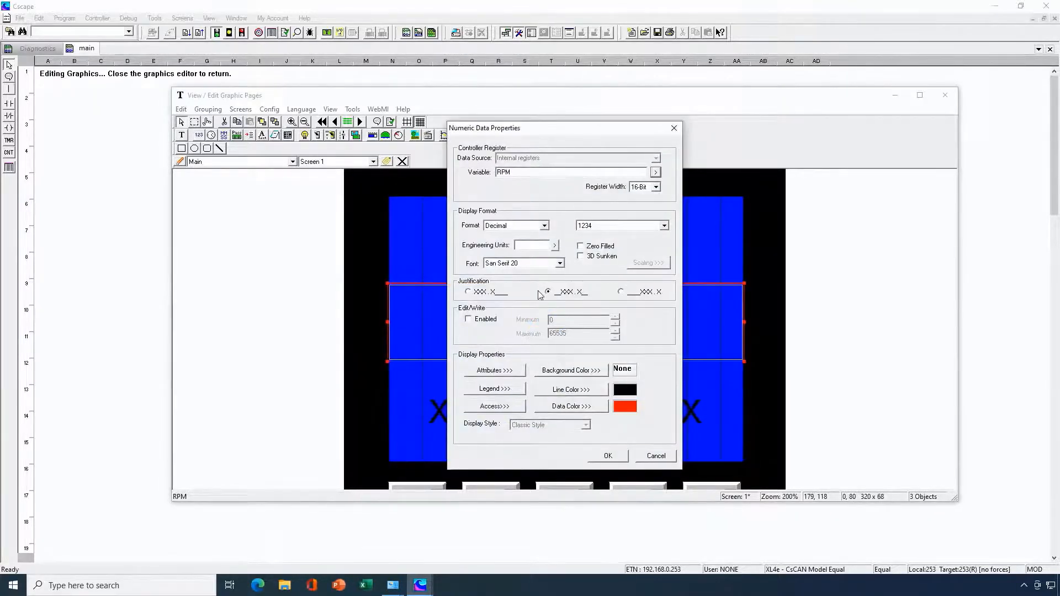
pyautogui.click(559, 264)
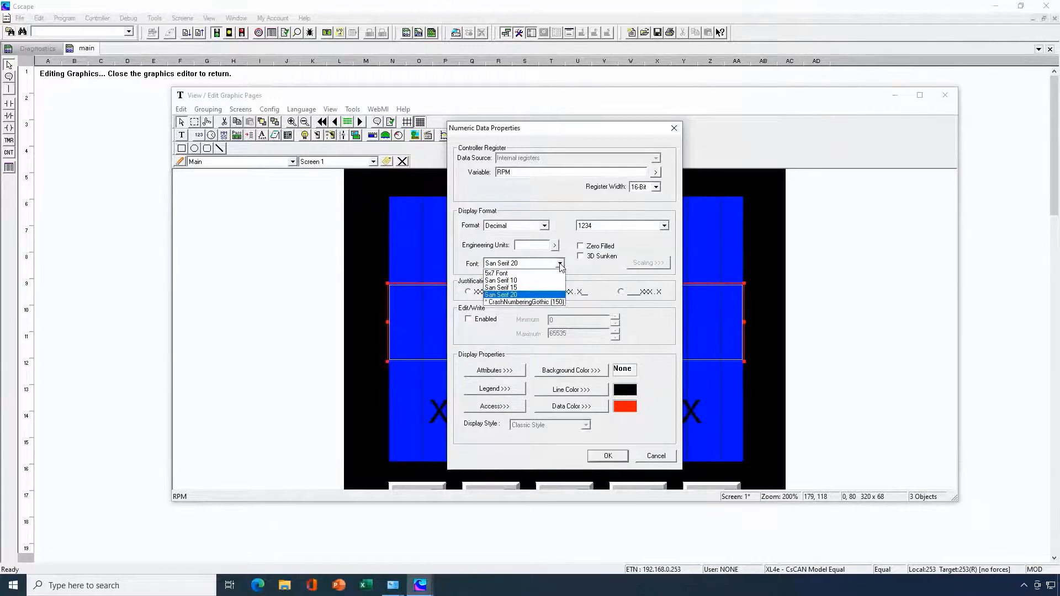
pyautogui.click(533, 303)
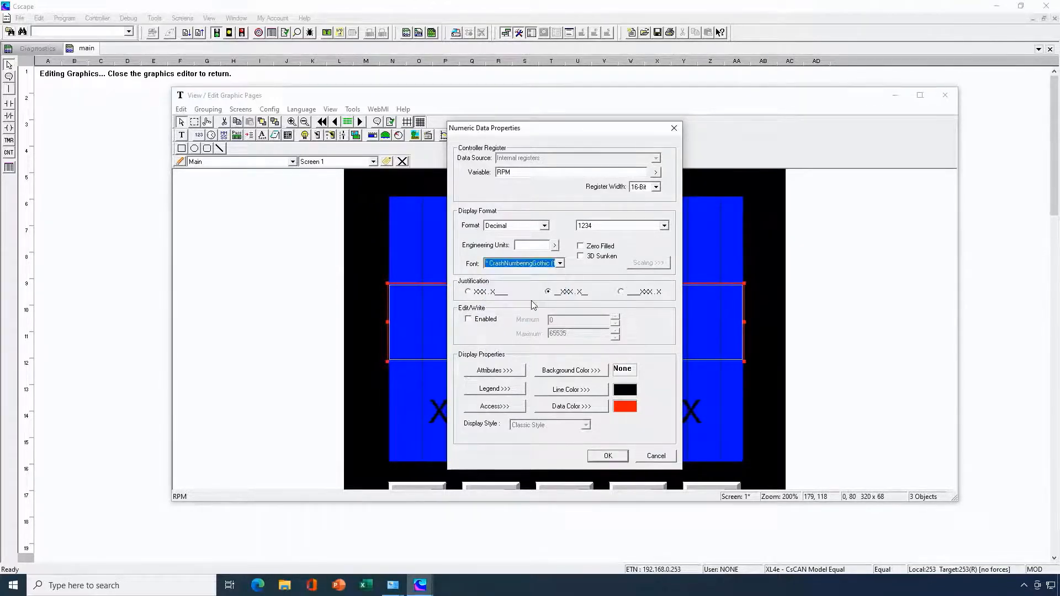
pyautogui.click(605, 457)
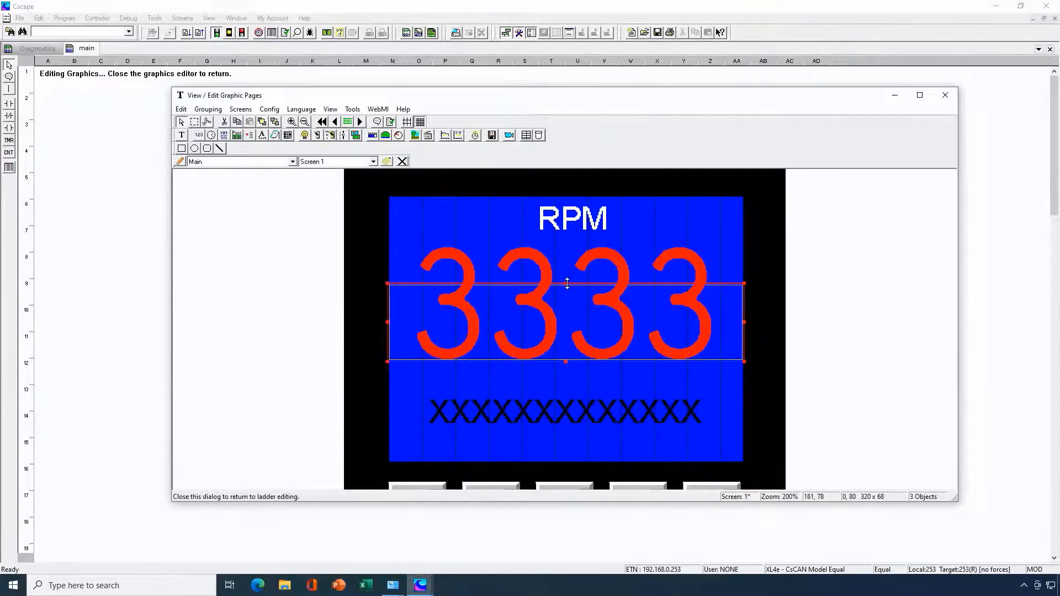
pyautogui.moveTo(566, 282); pyautogui.dragTo(574, 224)
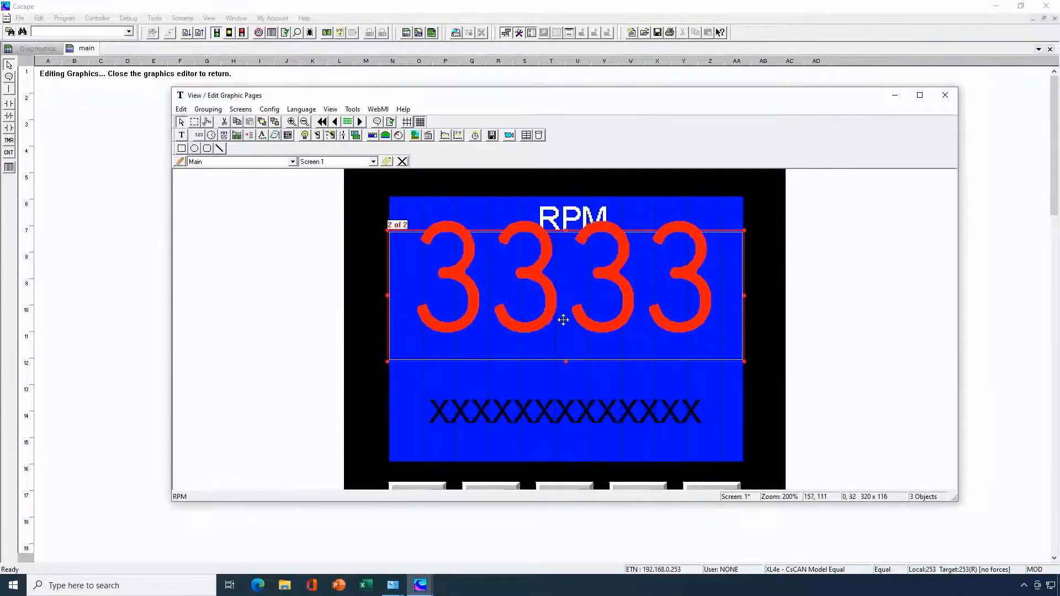
pyautogui.moveTo(568, 361); pyautogui.dragTo(552, 413)
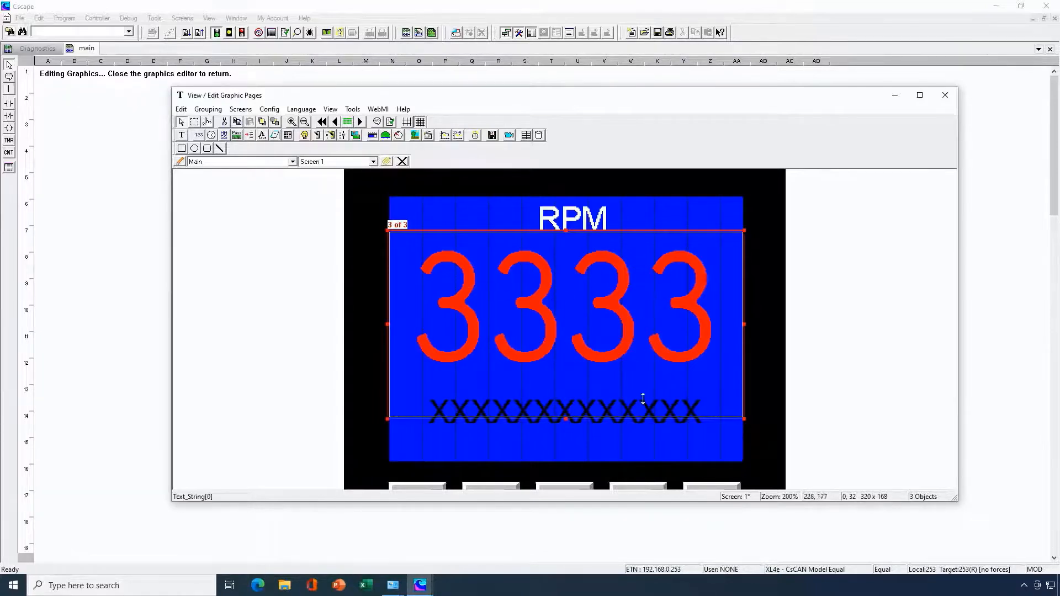
# - Check which fonts are offered for the Text_String[0] ASCII data field without changing its font
pyautogui.doubleClick(635, 431)
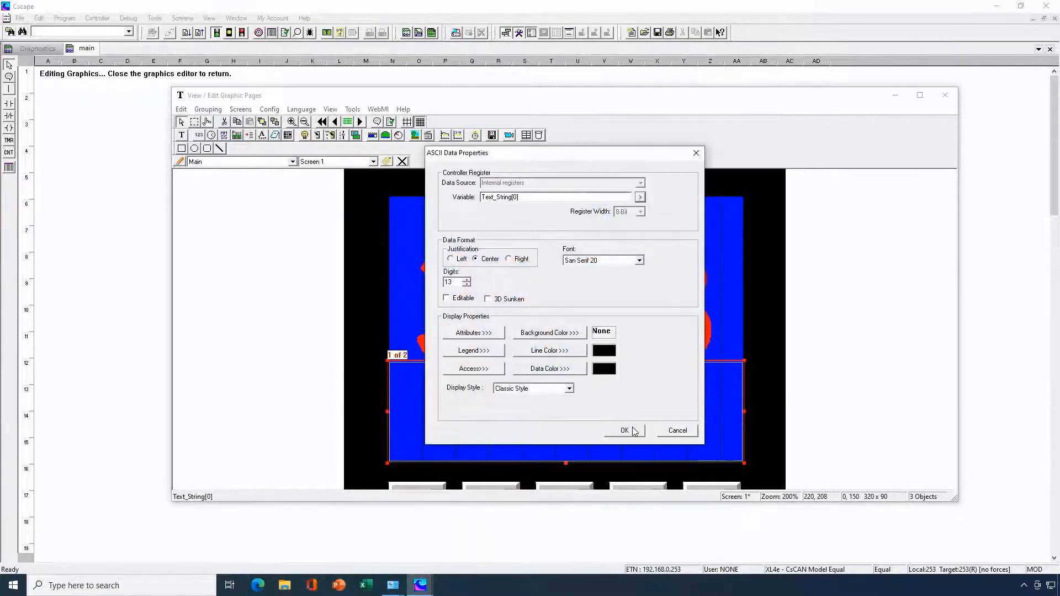
pyautogui.click(639, 261)
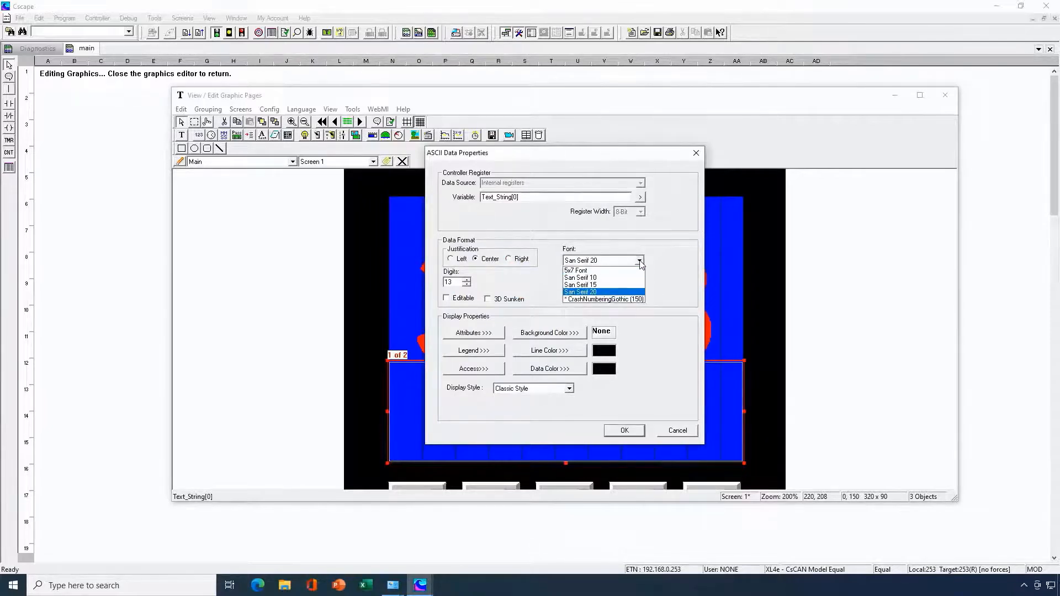
pyautogui.click(639, 261)
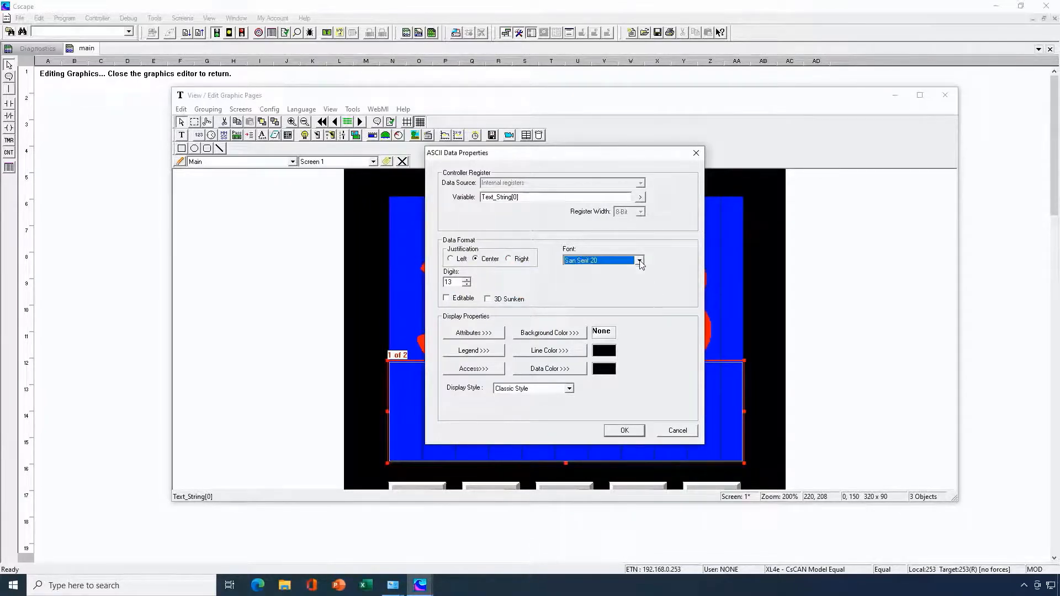
pyautogui.click(677, 431)
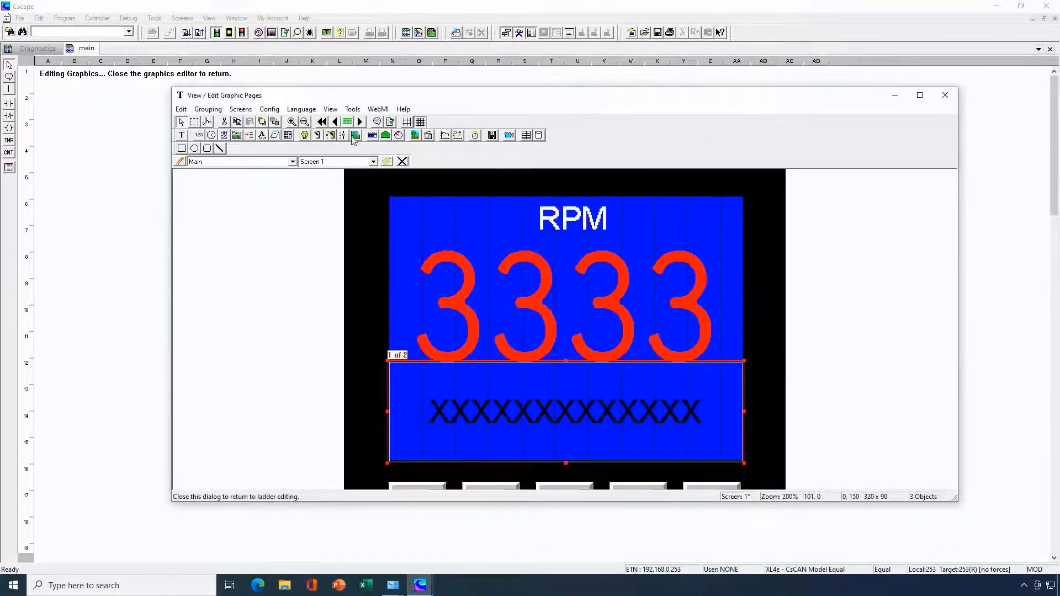
# - Add the AgencyFB_60.fnt file from the Fonts folder to the project with the Font Manager
pyautogui.click(353, 110)
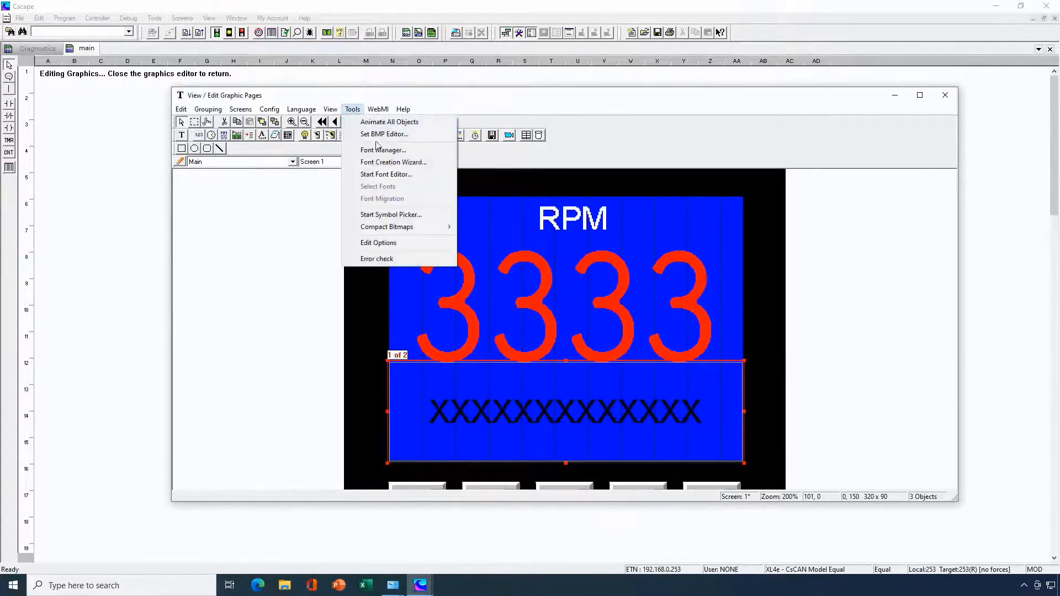
pyautogui.click(382, 149)
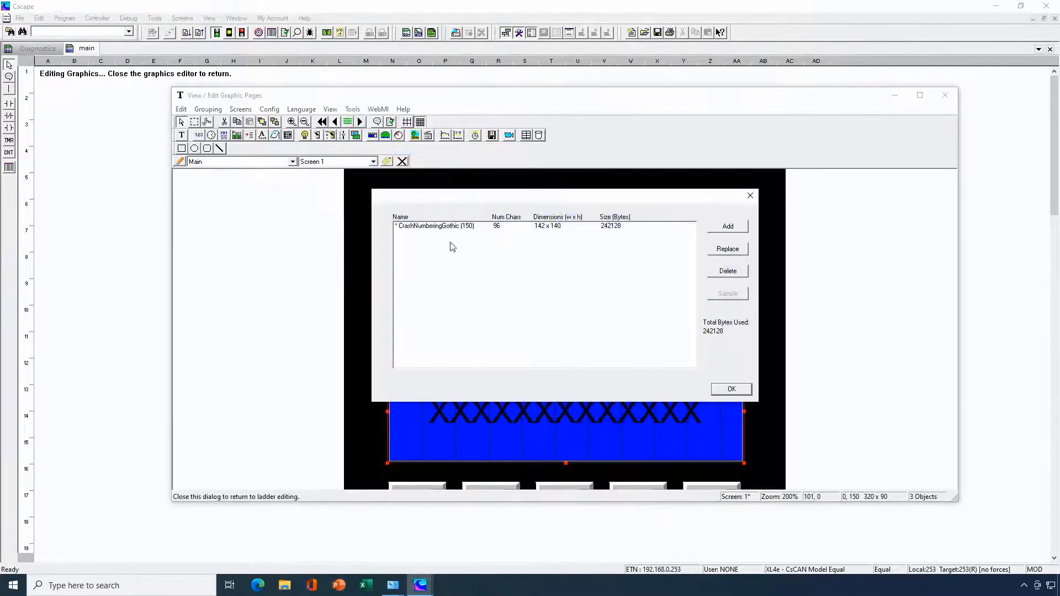
pyautogui.click(728, 226)
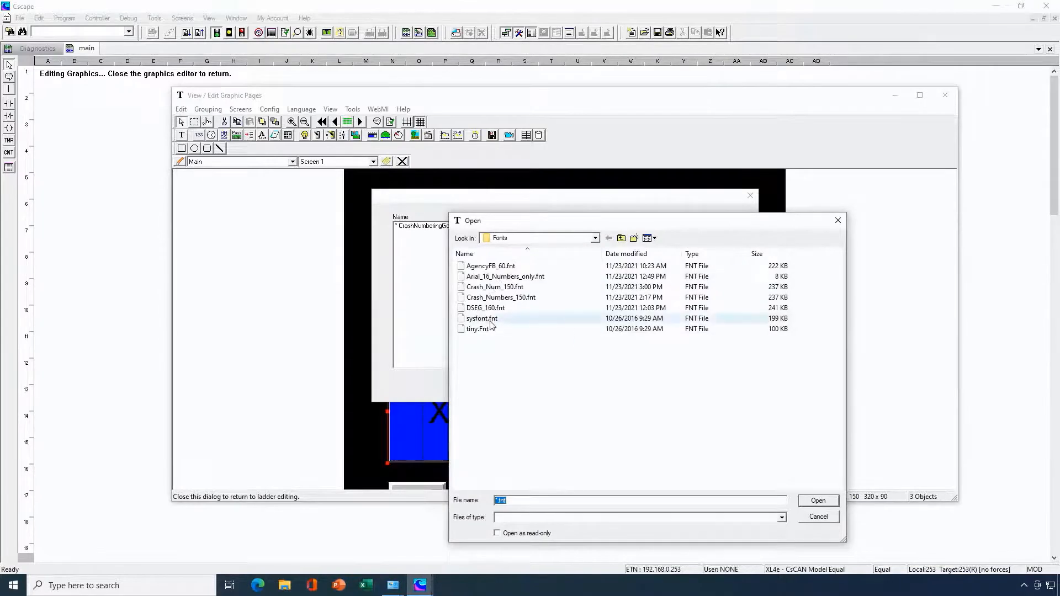
pyautogui.click(497, 268)
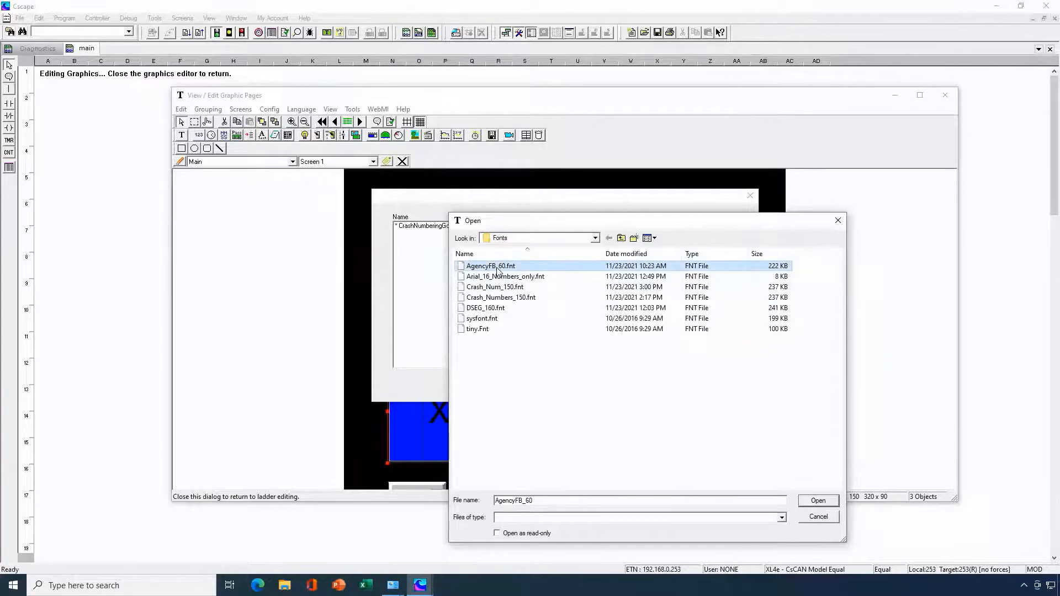
pyautogui.click(810, 503)
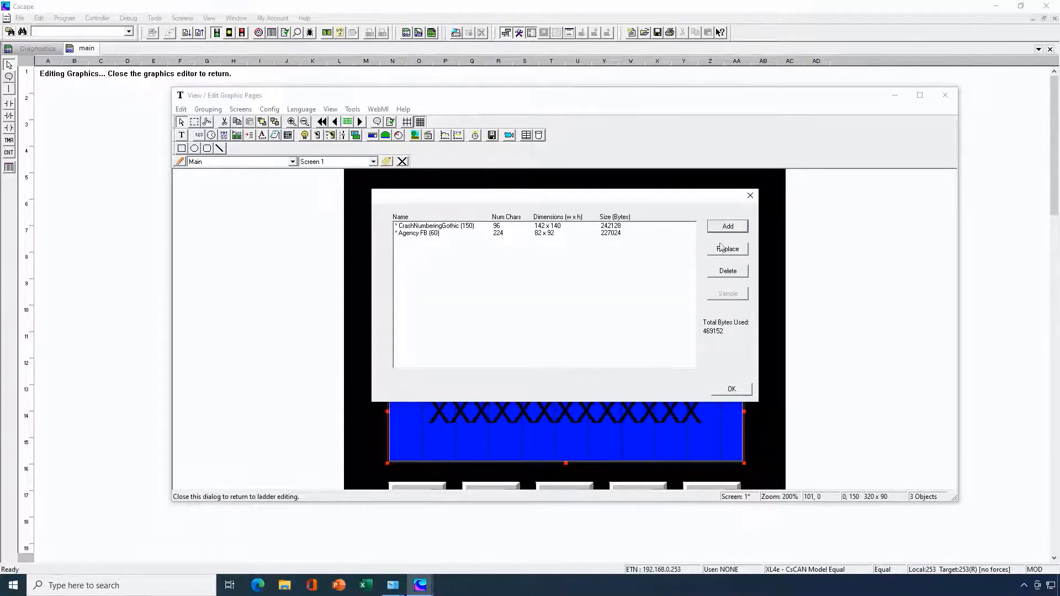
pyautogui.click(731, 389)
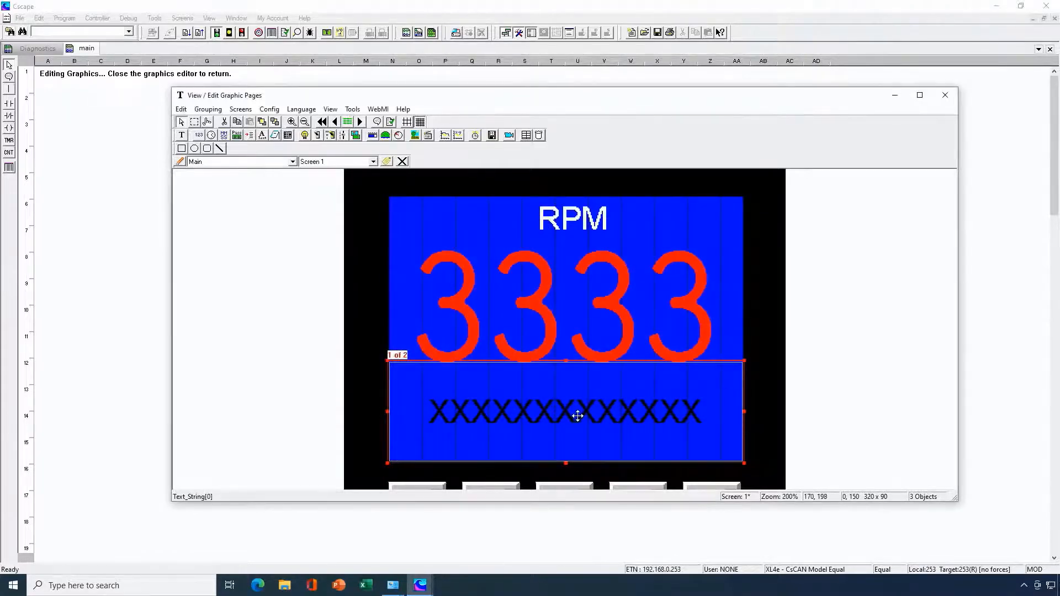
# - Set the font of the Text_String[0] ASCII data field to Agency FB (60)
pyautogui.doubleClick(577, 416)
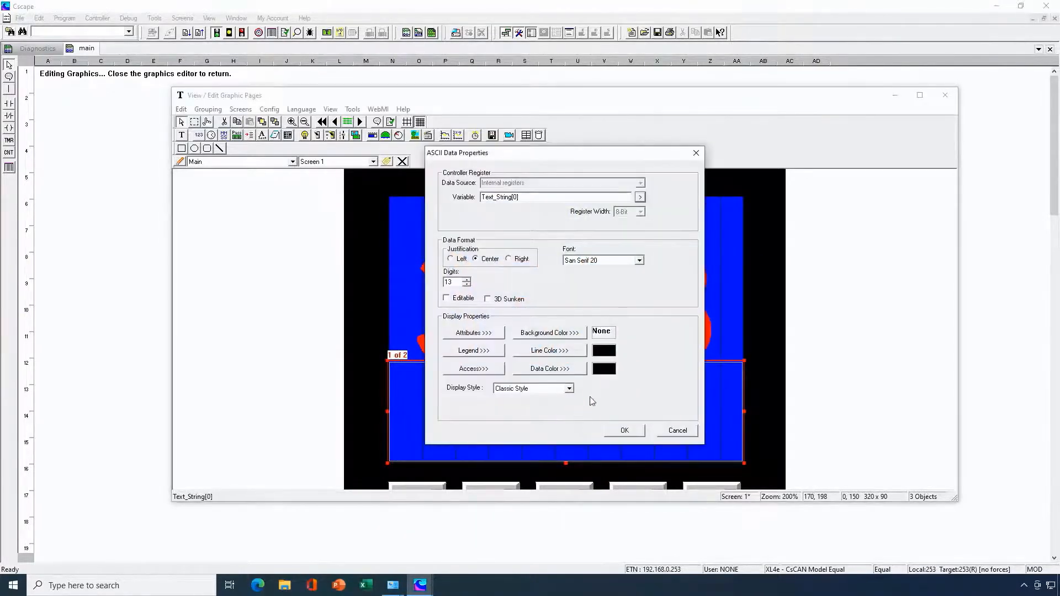
pyautogui.click(639, 260)
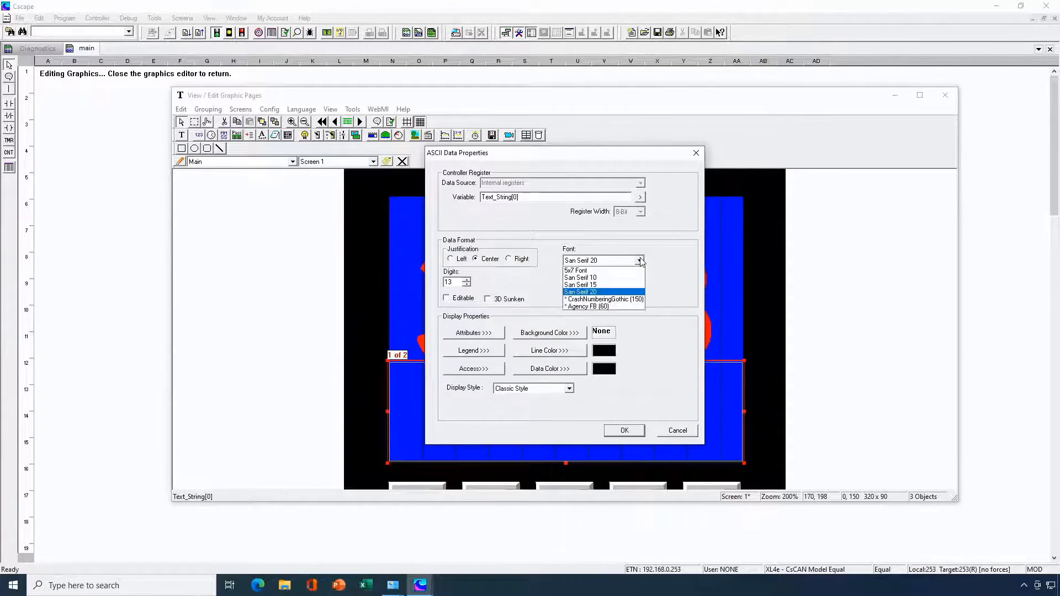
pyautogui.click(592, 308)
pyautogui.click(614, 428)
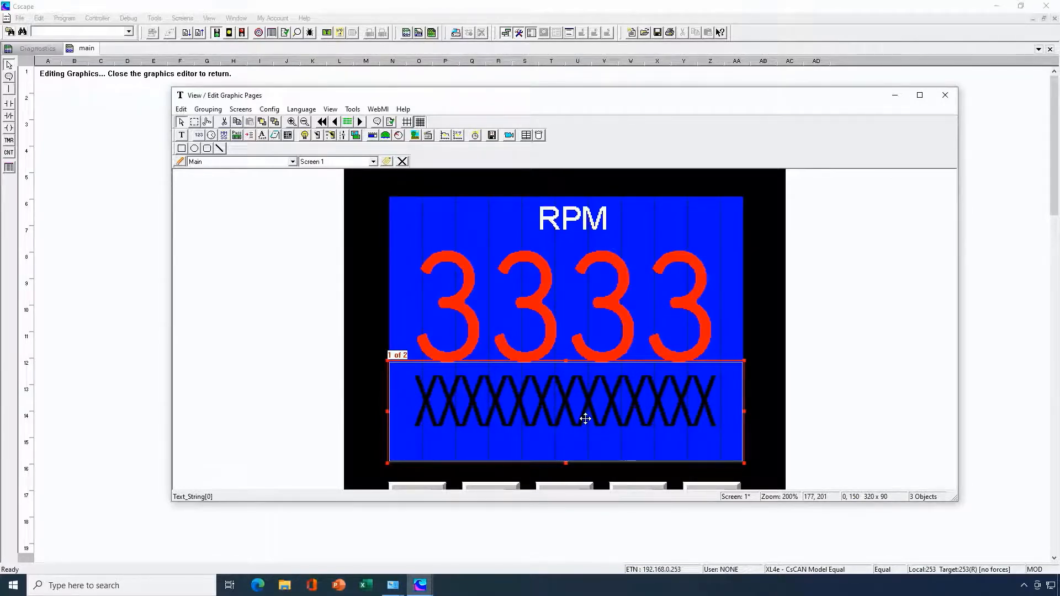
# - Nudge the RPM number field up slightly to position 0, 28 on the screen
pyautogui.press('Up')
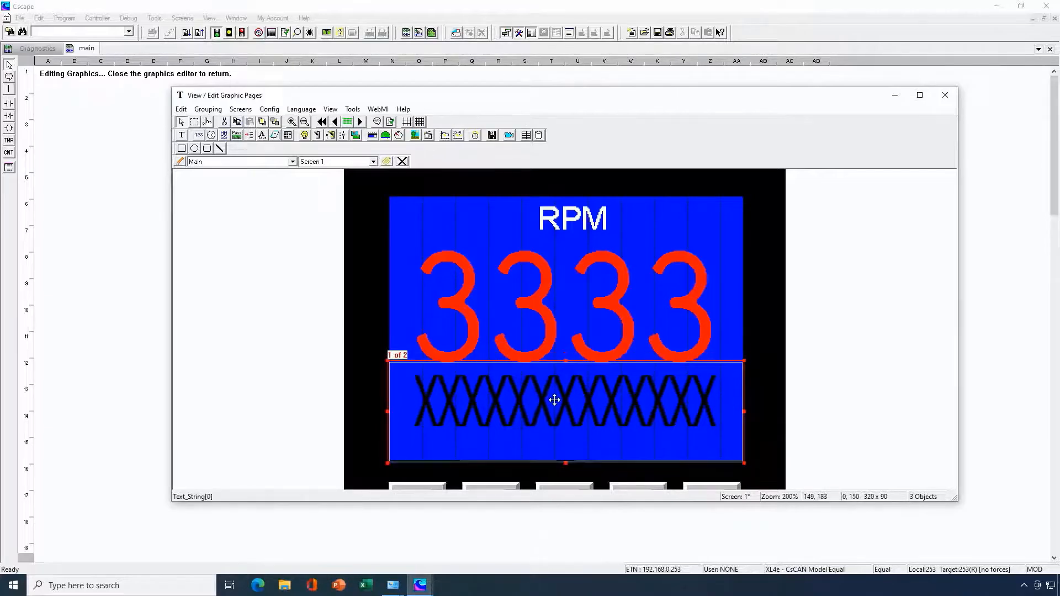
pyautogui.press('Down')
pyautogui.click(626, 312)
pyautogui.press('Up')
pyautogui.press('Up')
pyautogui.press('Up')
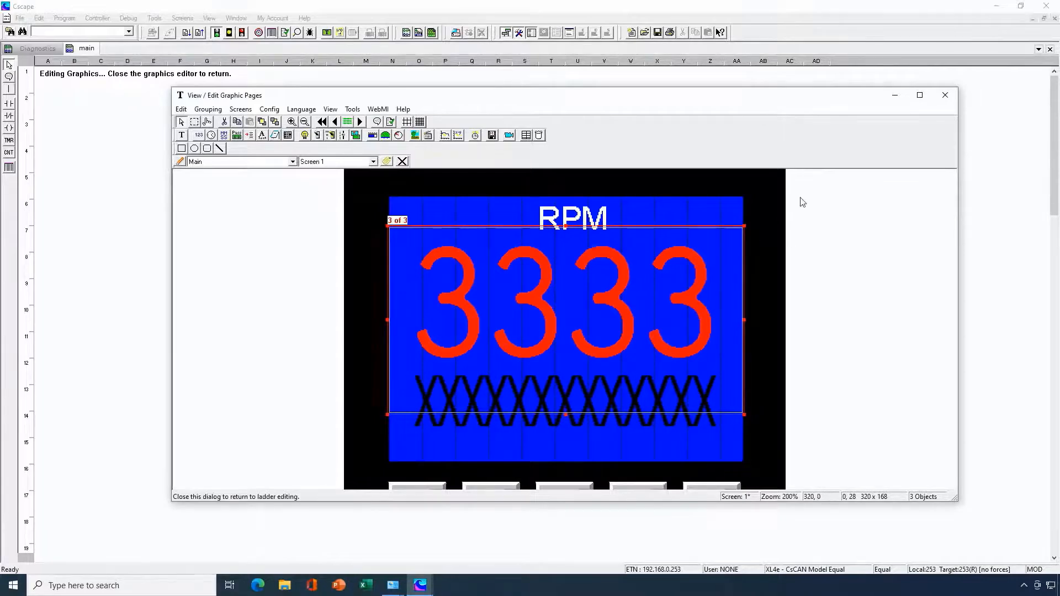
# - Close the graphics editor and export the program to removable media as FONTDEMO.PGM in the Fonts folder
pyautogui.click(945, 95)
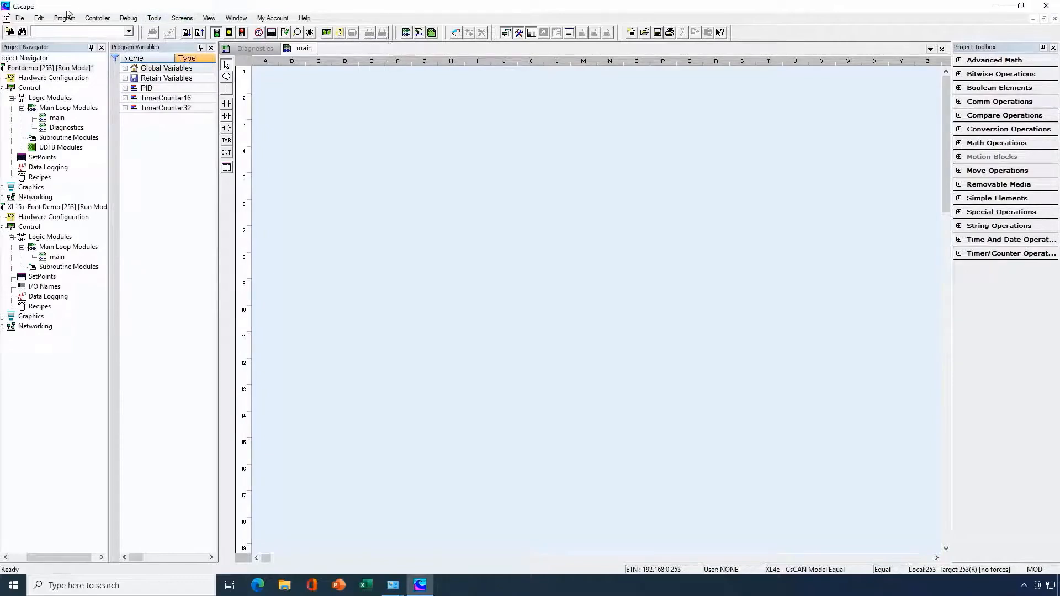
pyautogui.click(21, 19)
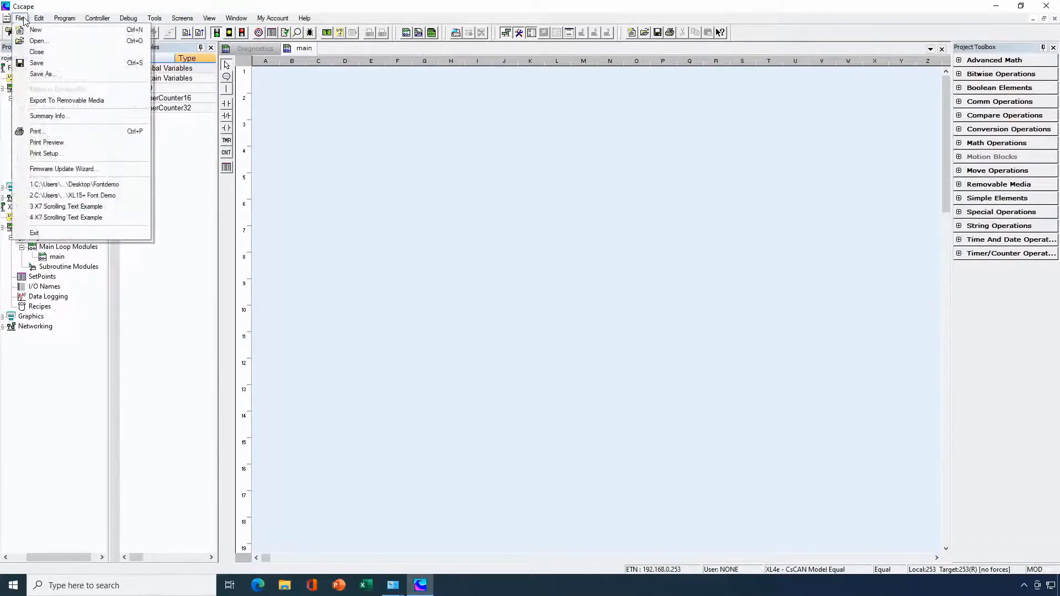
pyautogui.click(76, 104)
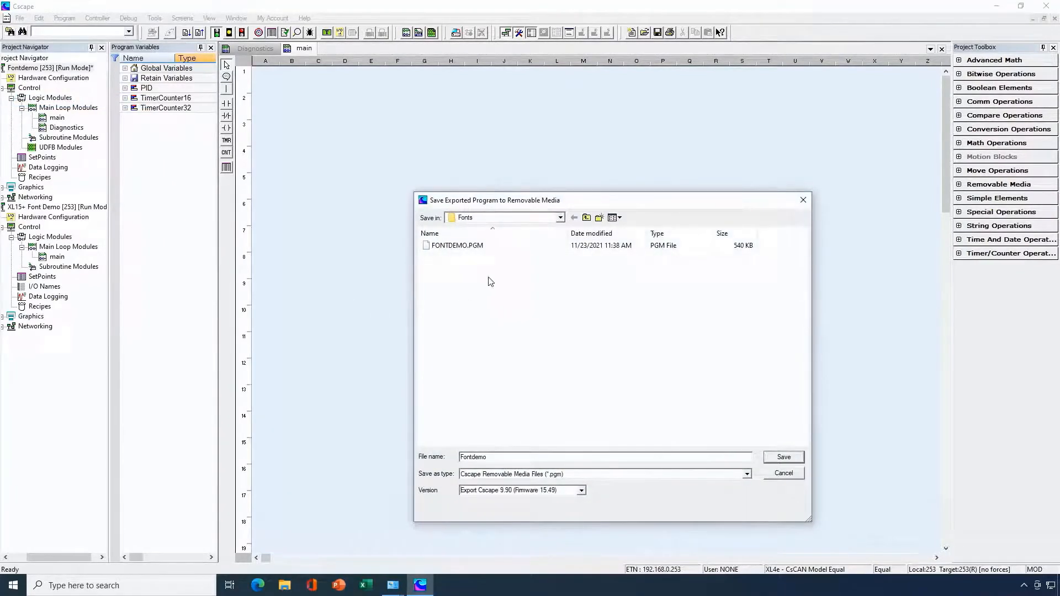
pyautogui.click(457, 246)
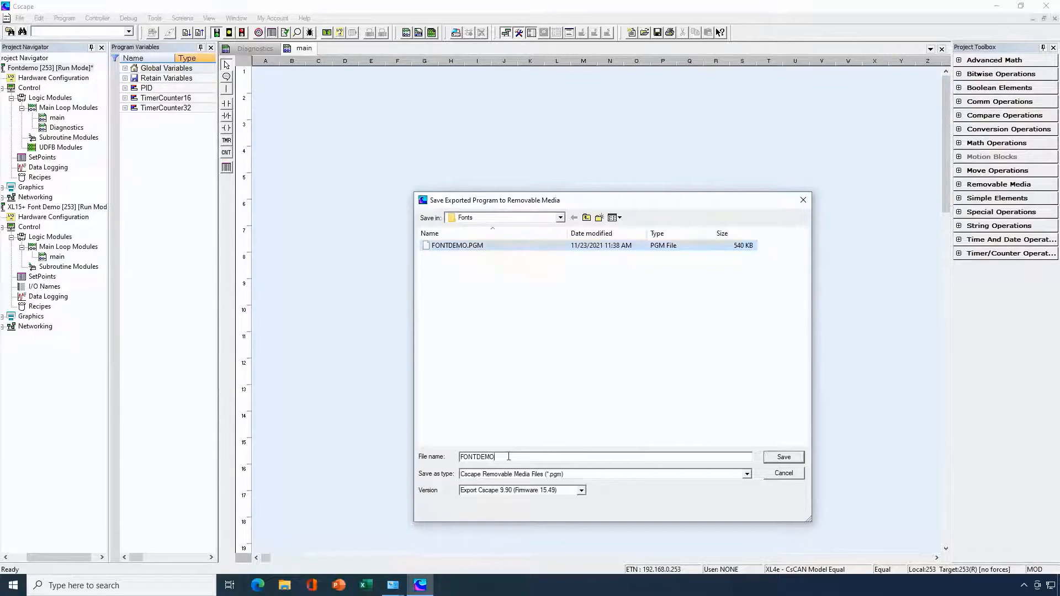
pyautogui.write('.PGM')
pyautogui.click(776, 458)
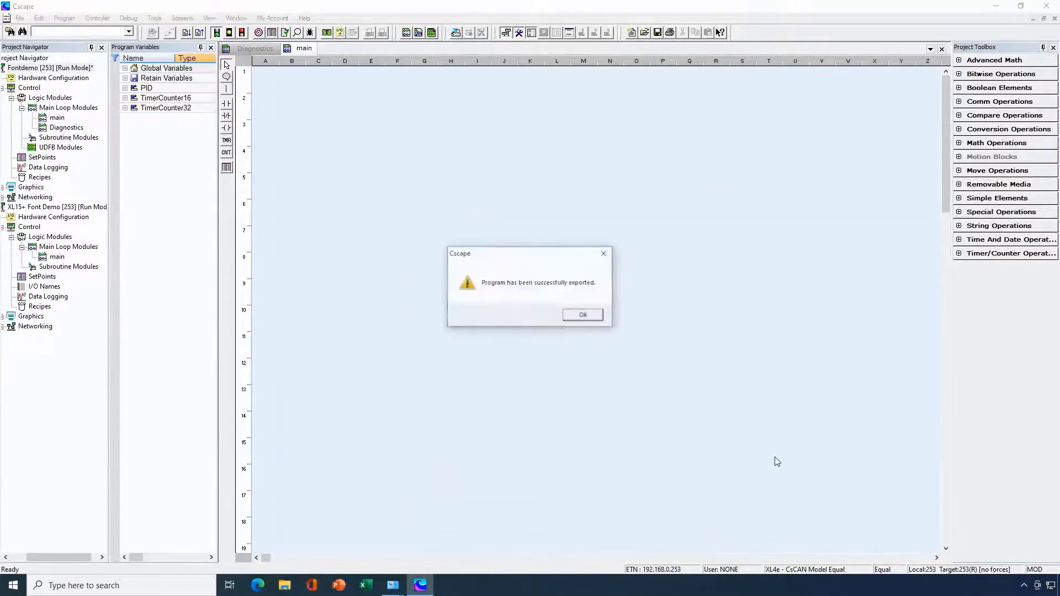
pyautogui.click(593, 315)
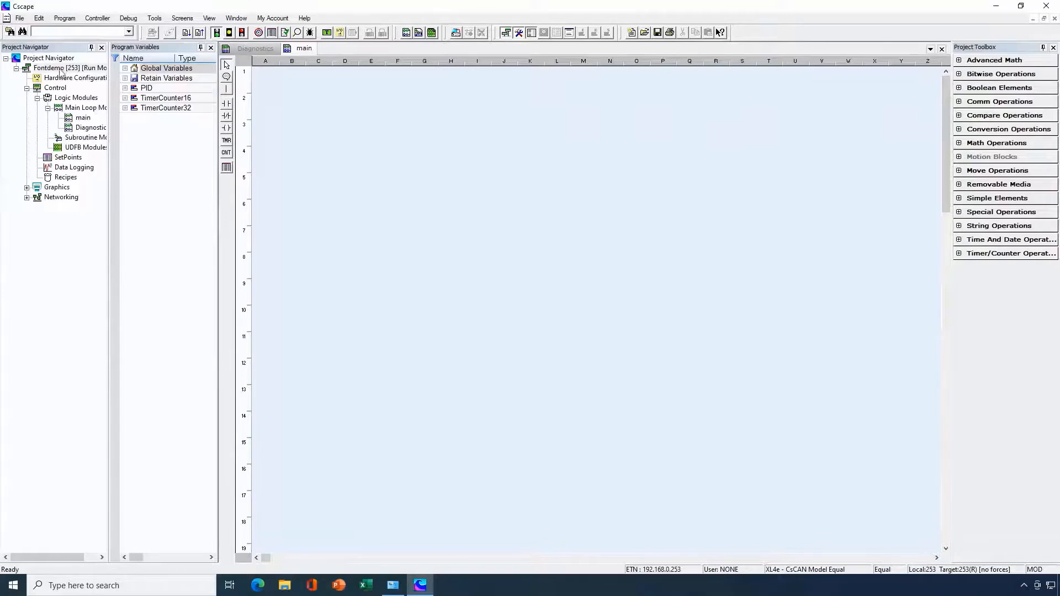
# - Create a new program using the Register Based Advanced Ladder editor
pyautogui.click(20, 18)
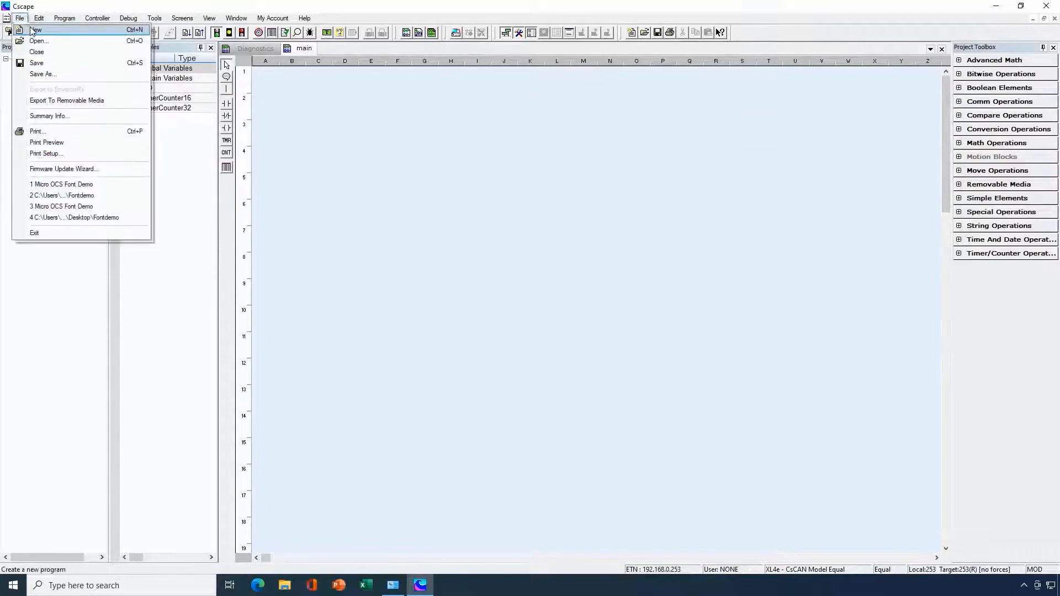
pyautogui.click(35, 30)
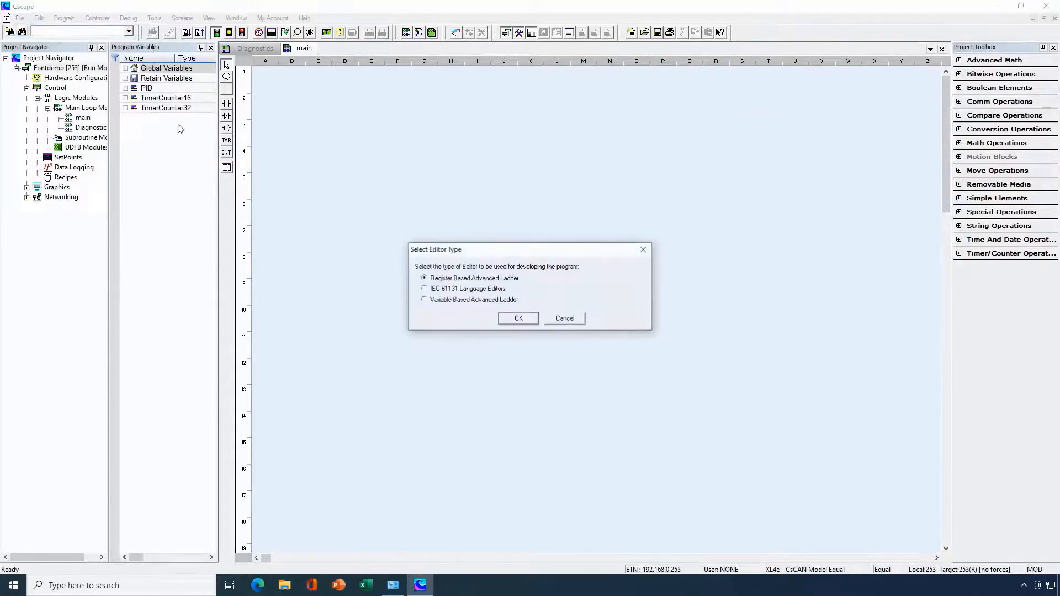
pyautogui.click(510, 322)
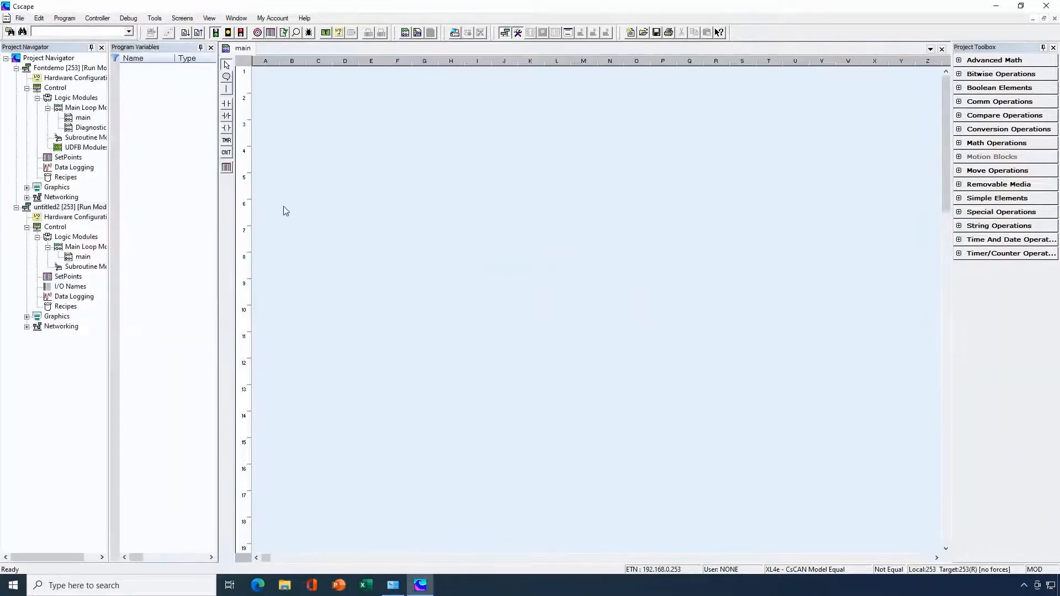
# - Configure the new program's hardware as a Micro OCS Series controller with device type X7
pyautogui.click(339, 36)
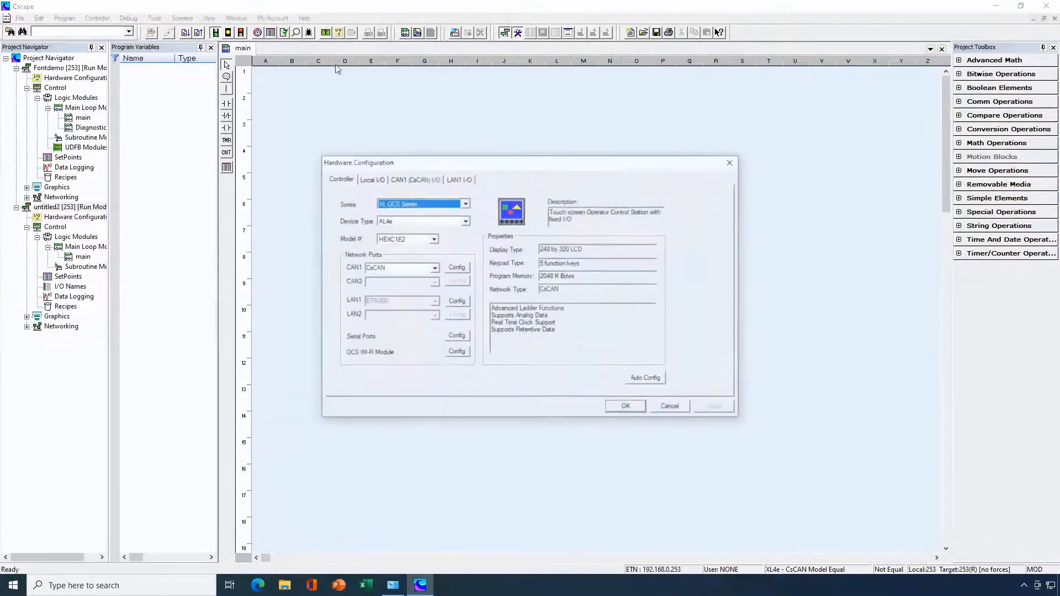
pyautogui.click(466, 204)
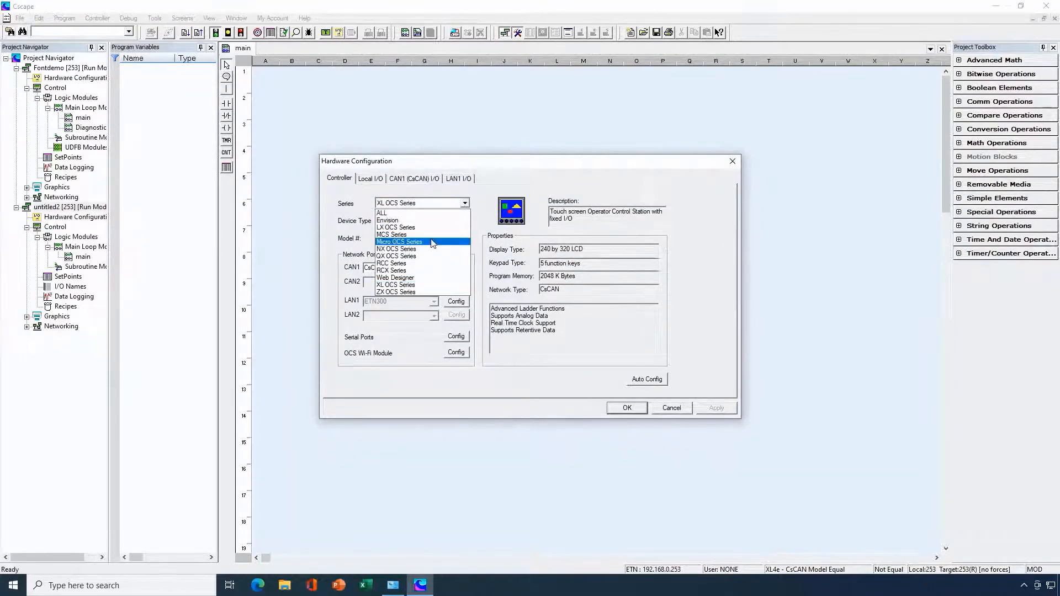
pyautogui.click(432, 244)
pyautogui.click(465, 220)
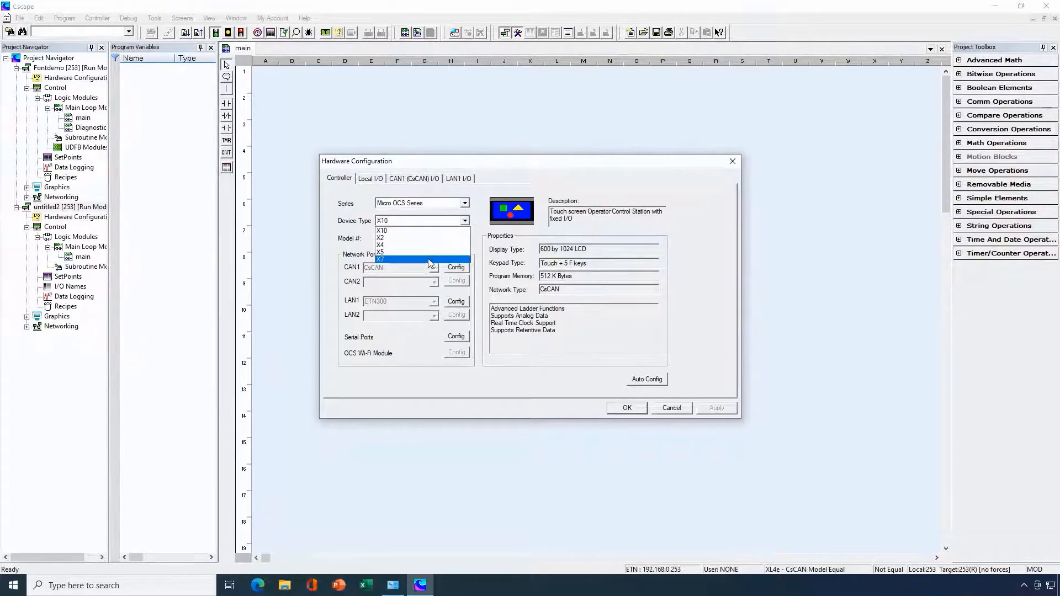
pyautogui.click(430, 261)
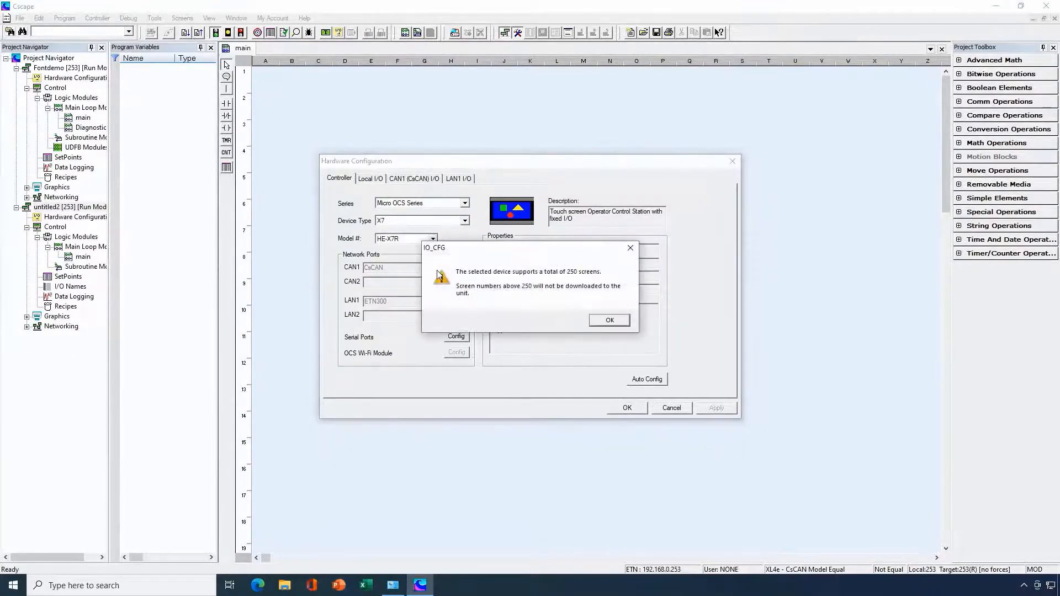
pyautogui.click(604, 321)
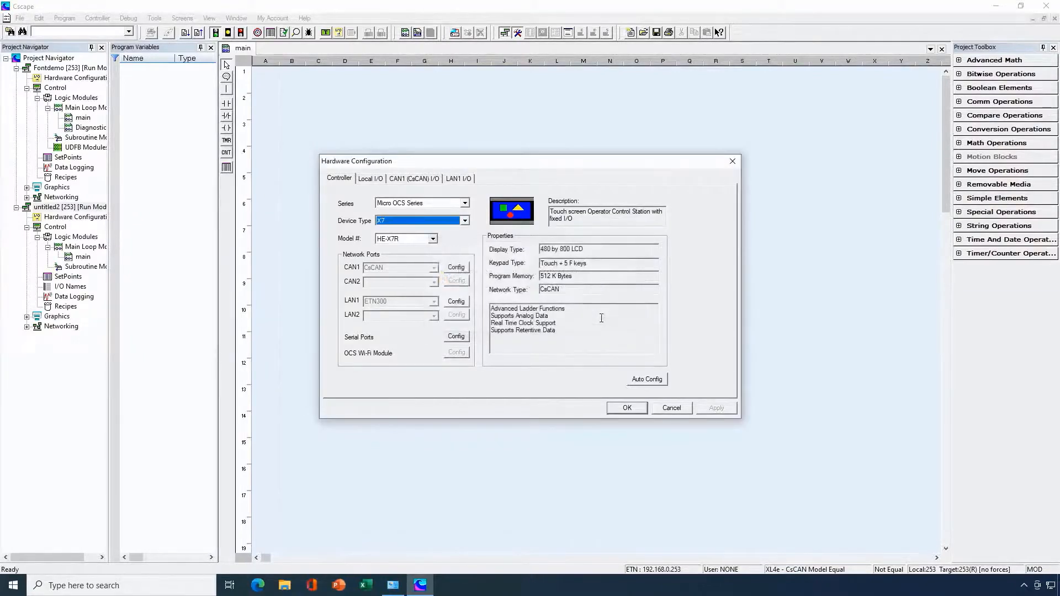
pyautogui.click(618, 409)
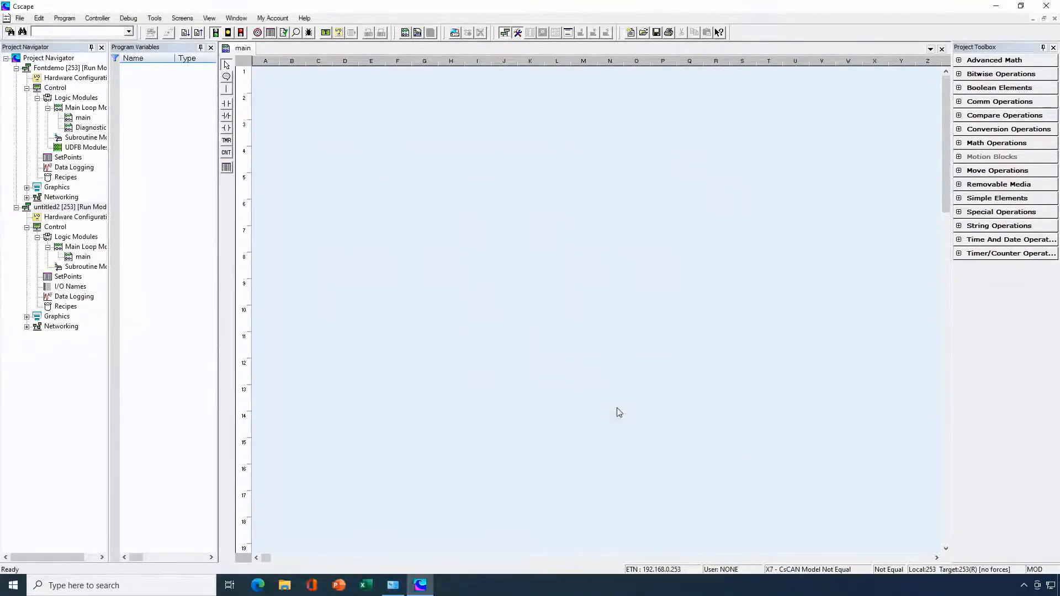
# - Open the graphics editor and place a static text object about 200 x 140 at about 80, 108 on the blank screen
pyautogui.click(325, 33)
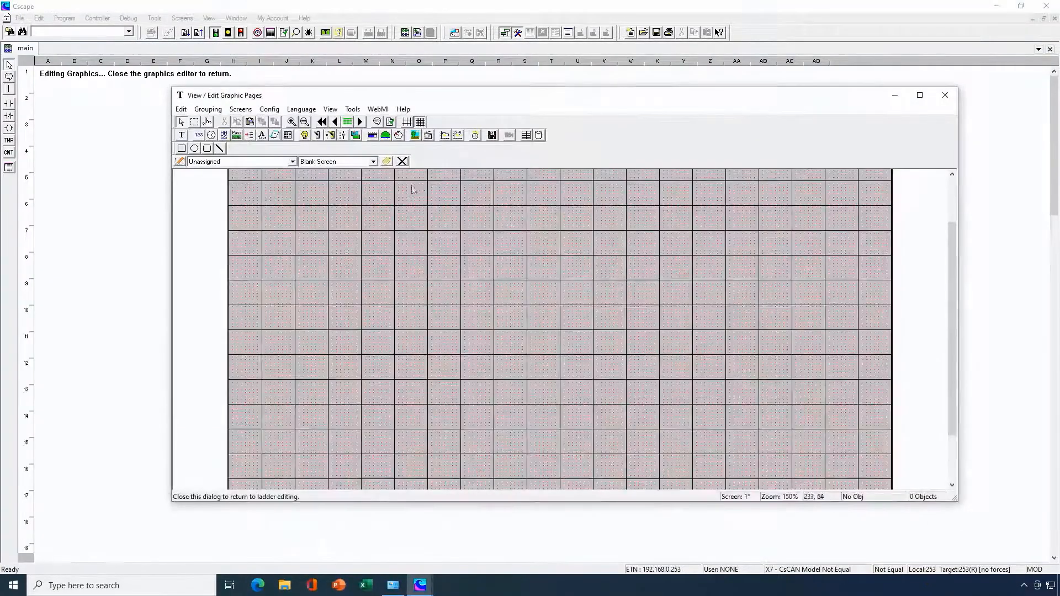
pyautogui.click(181, 135)
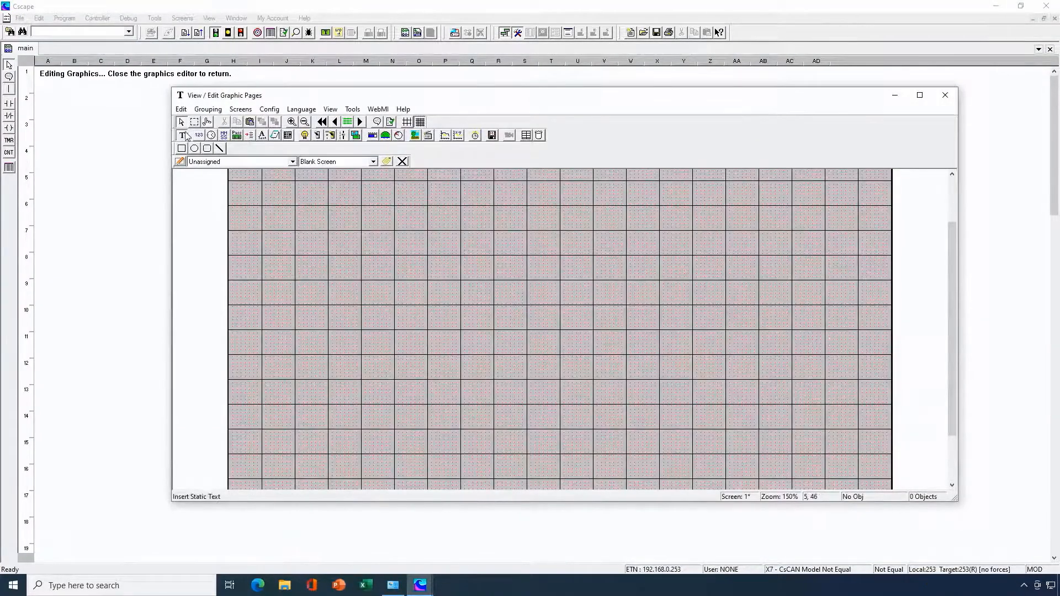
pyautogui.click(294, 220)
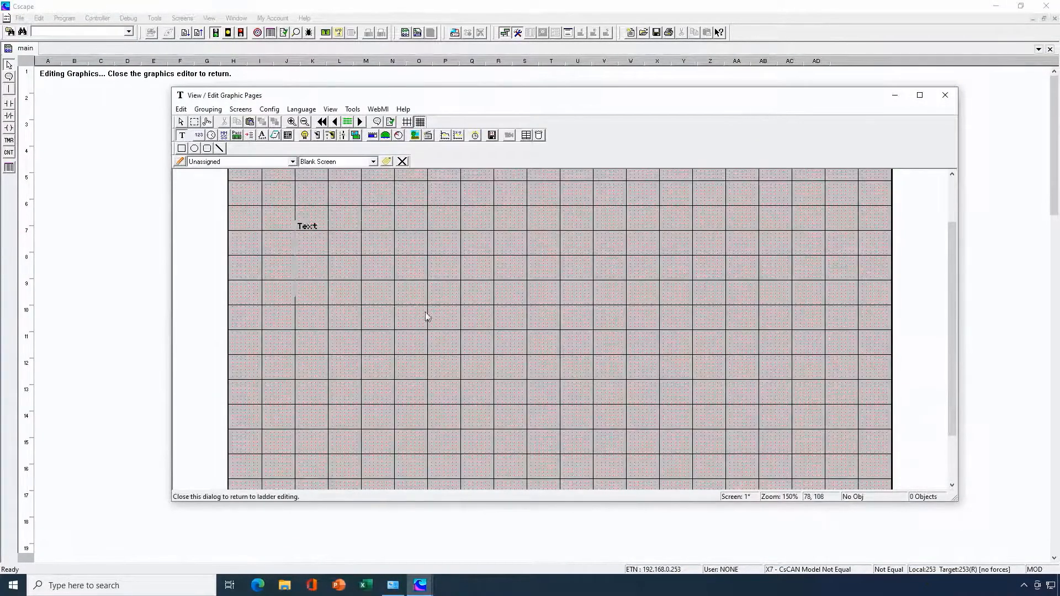
# - Set the static text object's text to 1234 and its font to San Serif 20
pyautogui.doubleClick(384, 267)
pyautogui.write('1234')
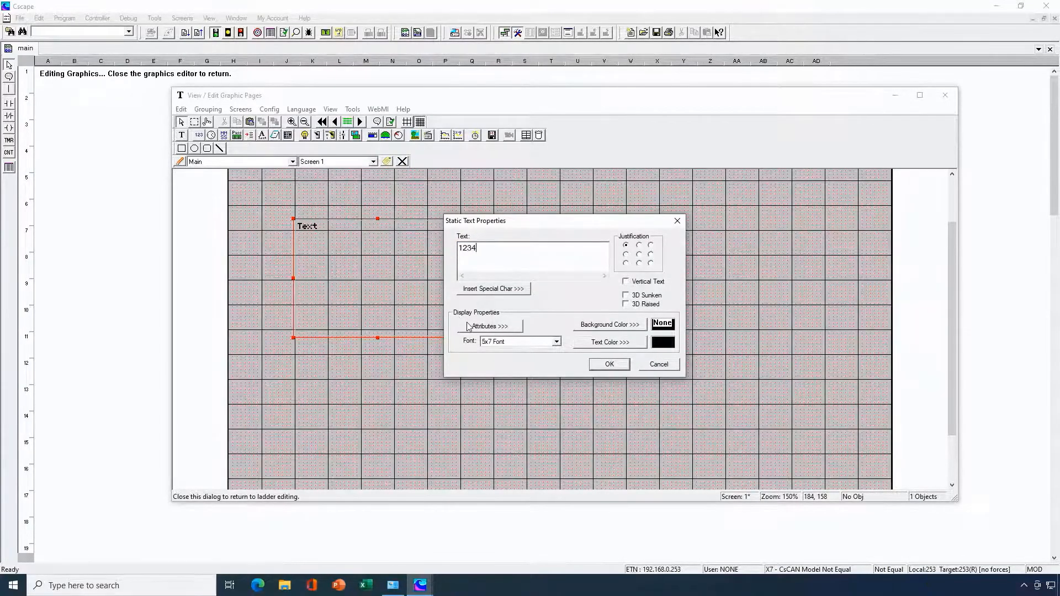
pyautogui.click(556, 342)
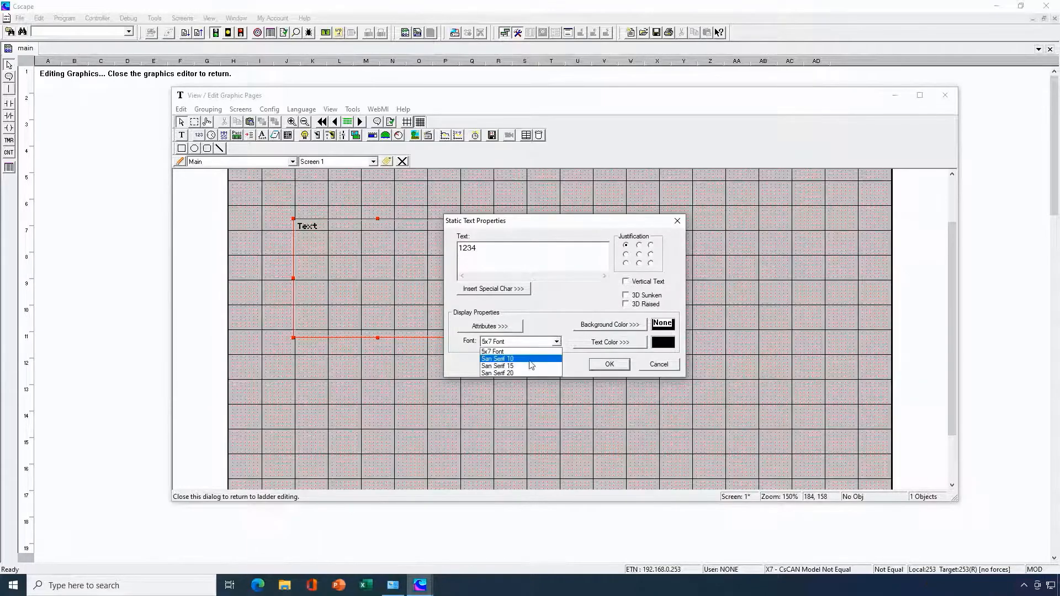
pyautogui.click(523, 373)
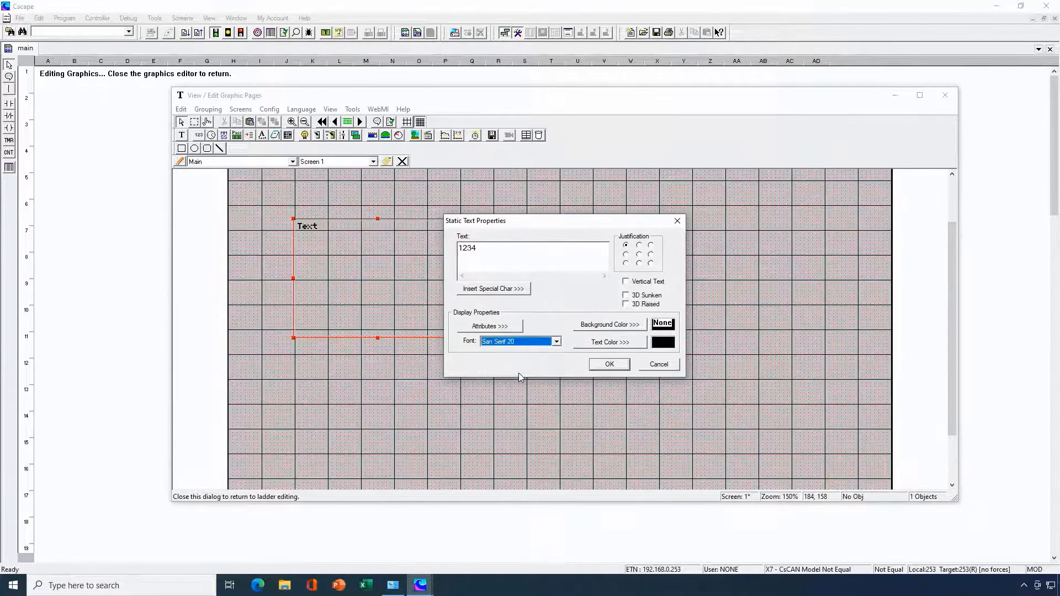
pyautogui.click(608, 365)
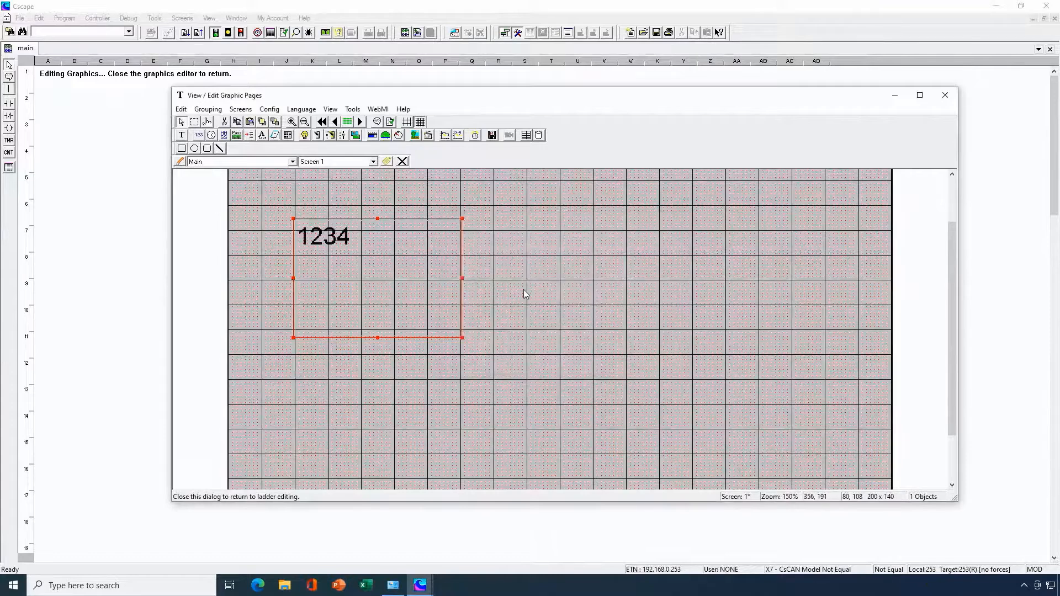
pyautogui.click(523, 289)
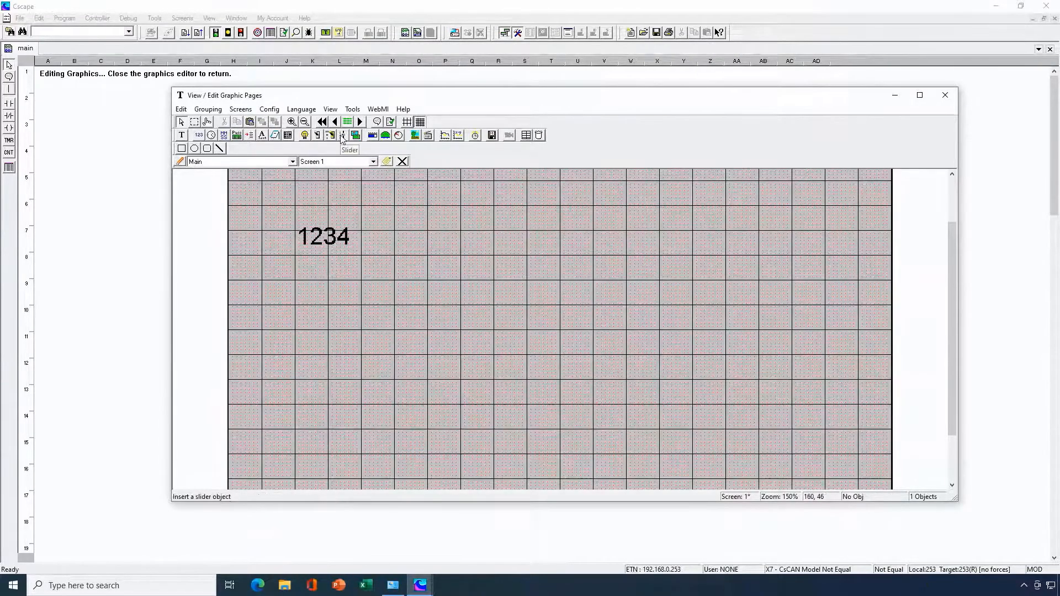
# - Add the font file DSEG_160.fnt from the Fonts folder to the program with the Font Manager
pyautogui.click(352, 109)
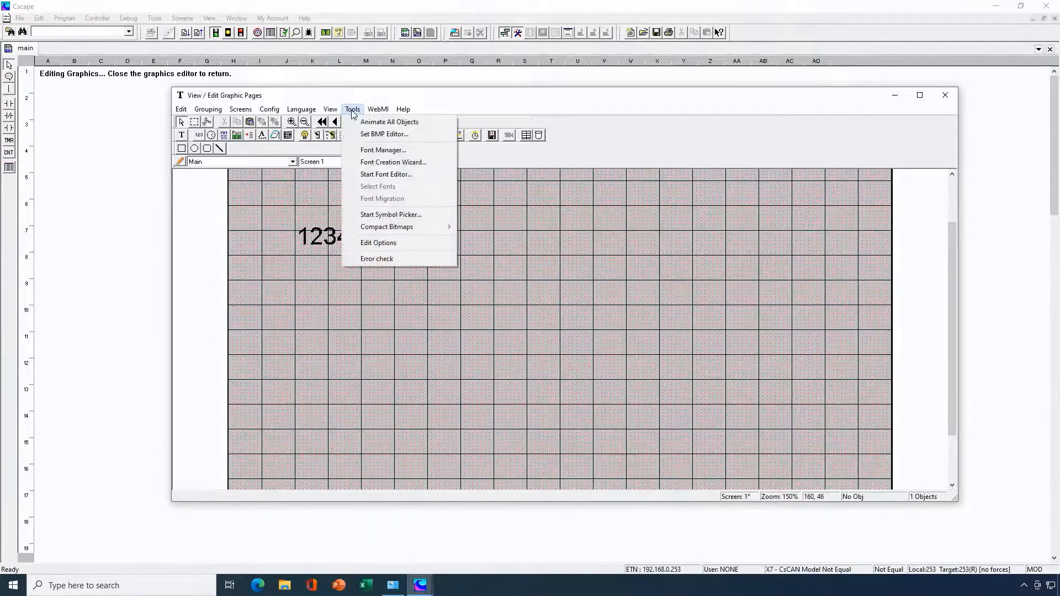
pyautogui.click(372, 151)
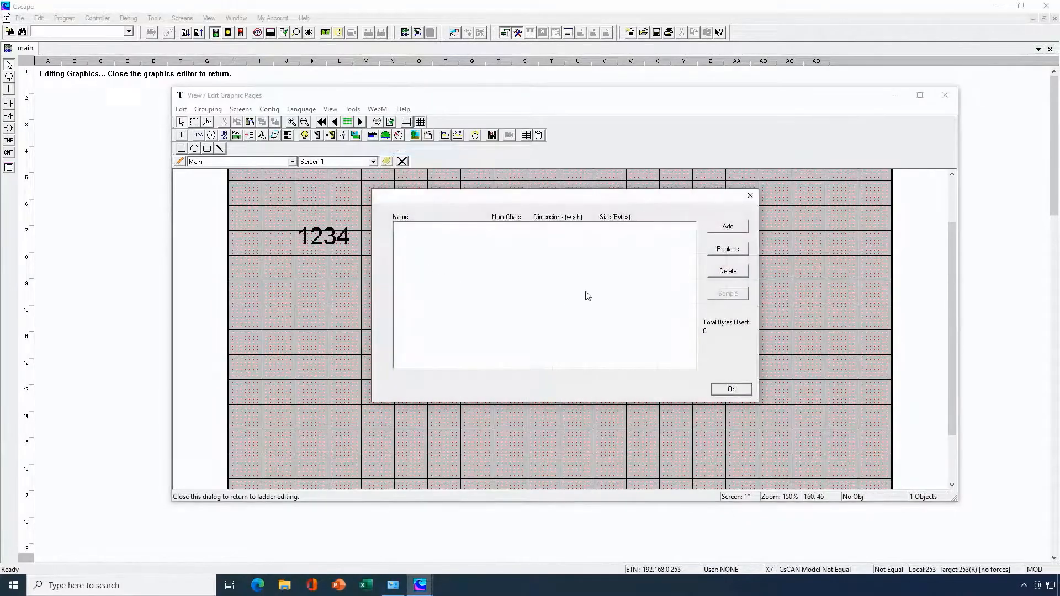
pyautogui.click(725, 229)
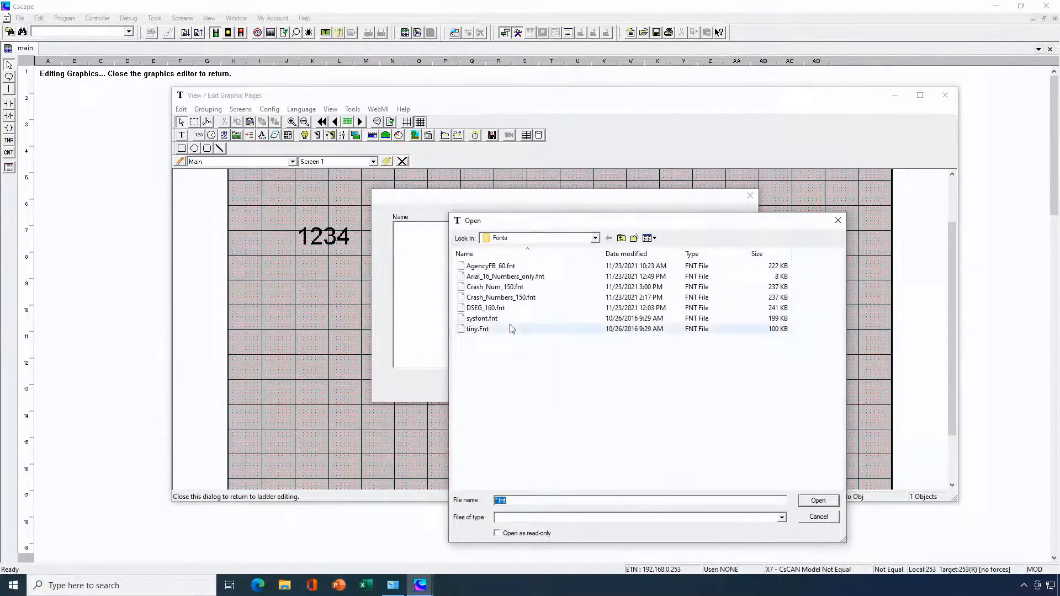
pyautogui.click(498, 310)
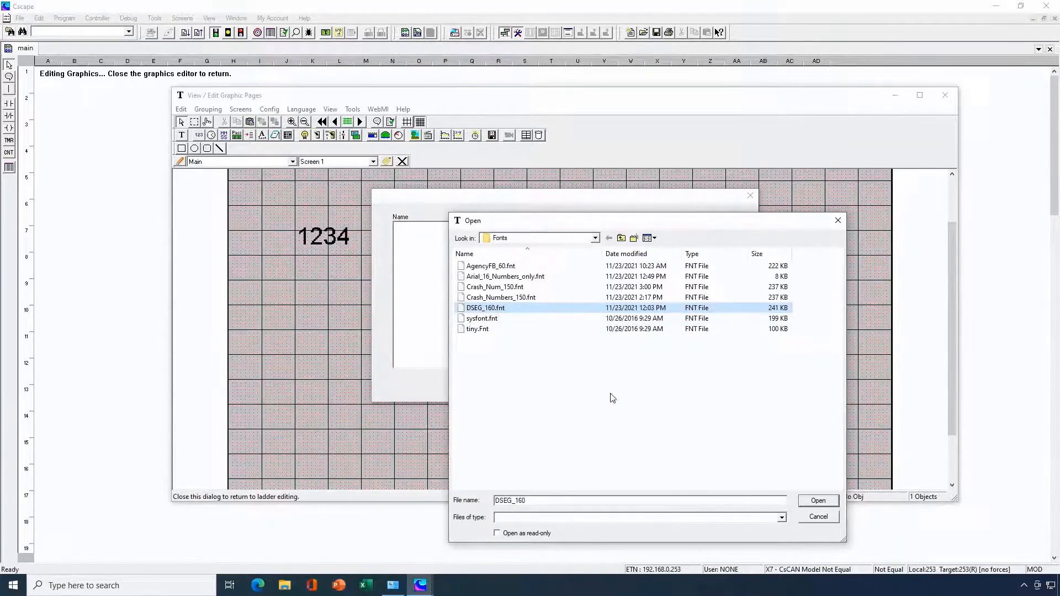
pyautogui.click(816, 500)
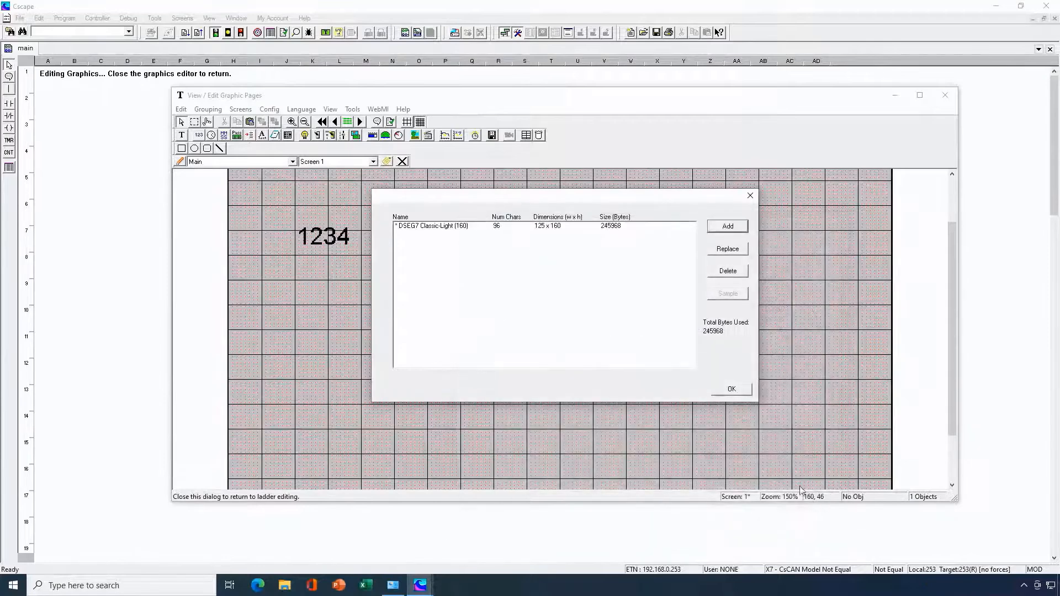
pyautogui.click(587, 226)
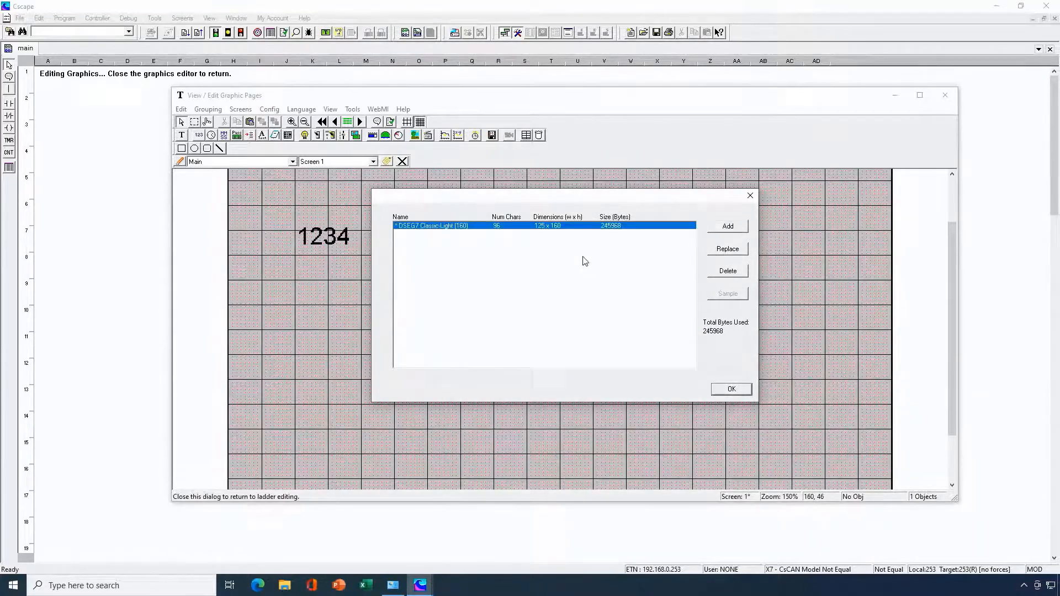
pyautogui.click(729, 391)
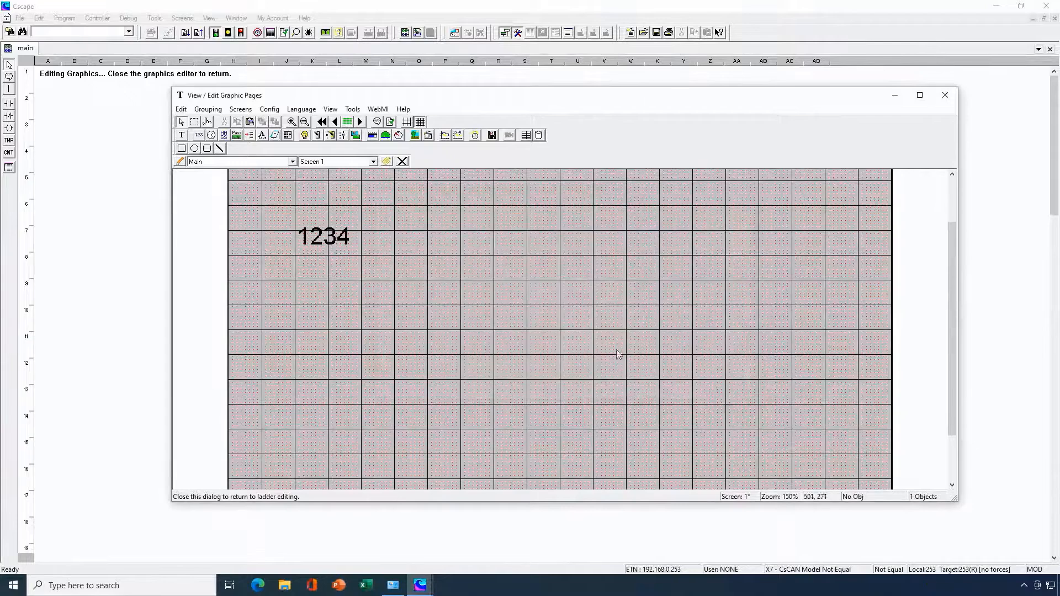
# - Set the 1234 text's font to DSEG7 Classic-Light (160) and enlarge its frame to about 720 x 296
pyautogui.doubleClick(348, 246)
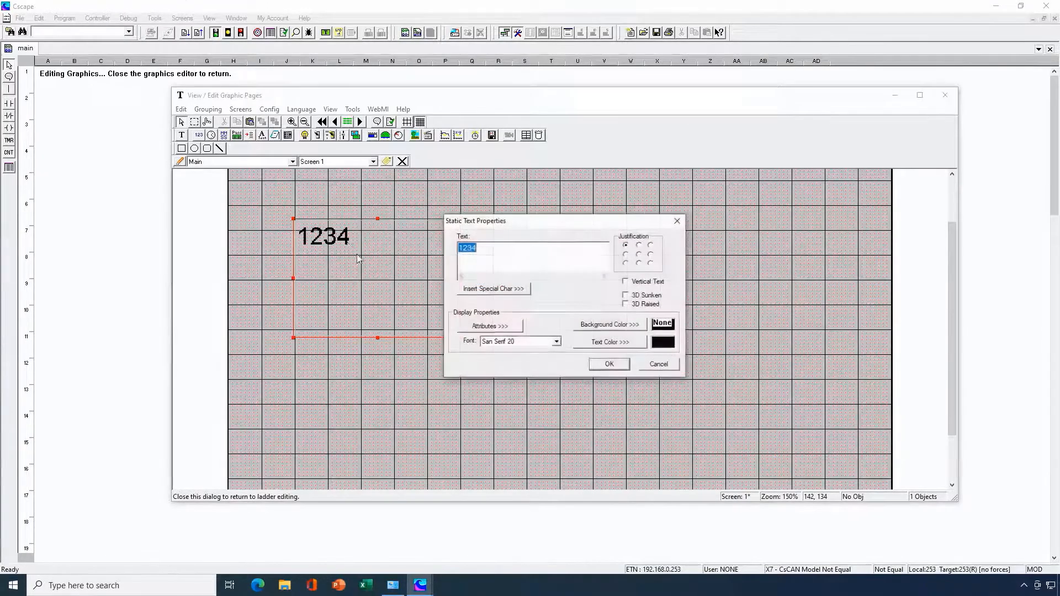
pyautogui.click(556, 342)
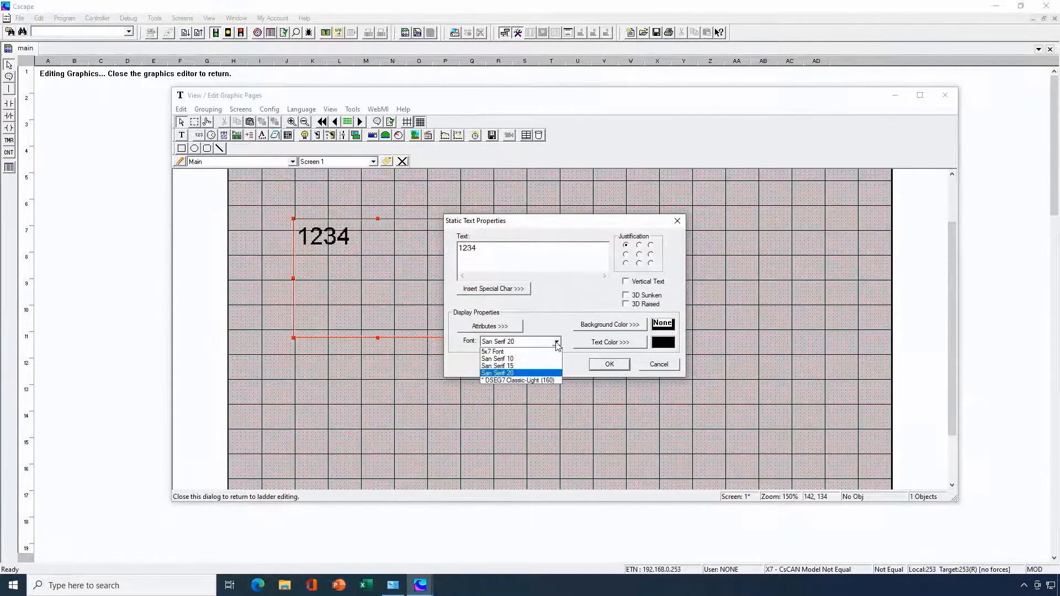
pyautogui.click(519, 379)
pyautogui.click(608, 364)
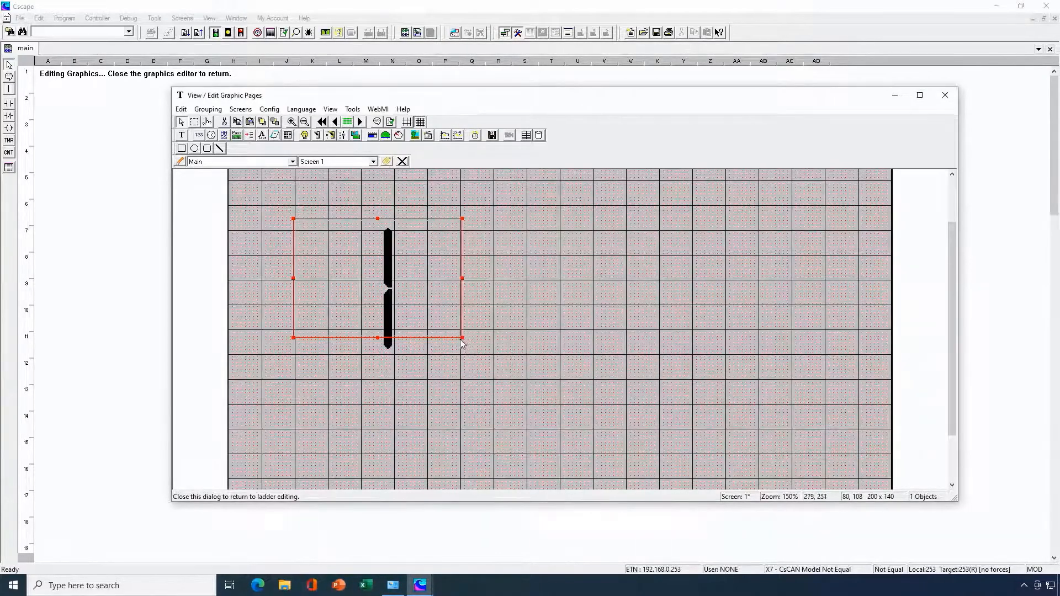
pyautogui.moveTo(462, 340); pyautogui.dragTo(890, 465)
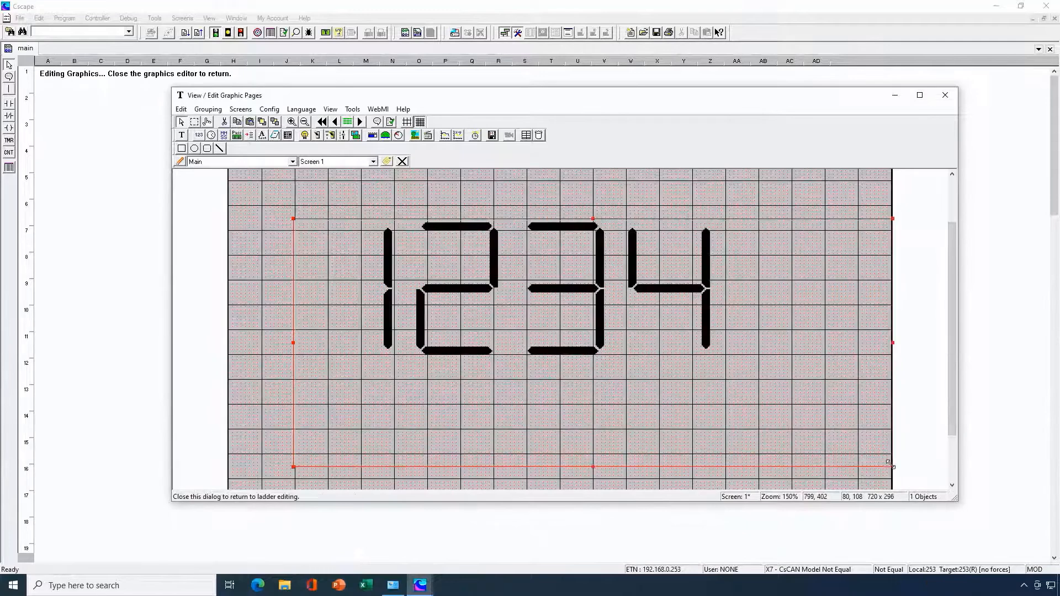